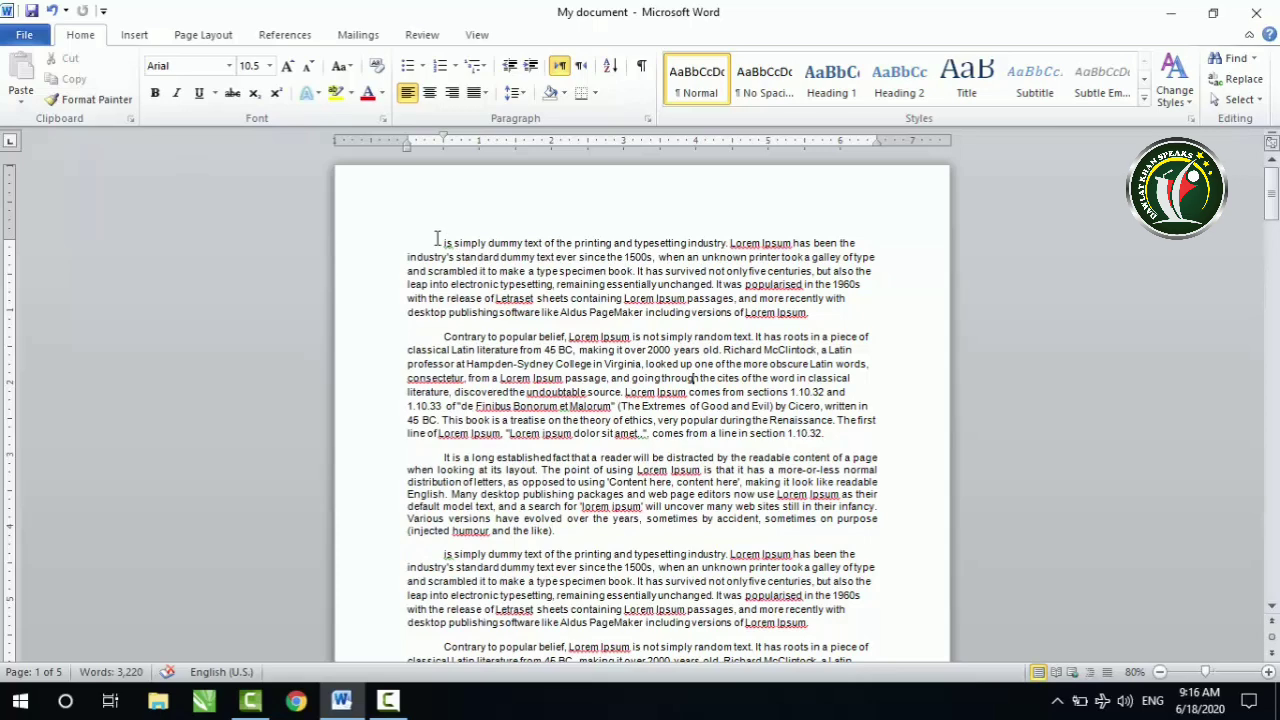
Step: Delete all text after the first paragraph so only the opening paragraph remains
left_click_drag(440, 333, 514, 381)
left_click(780, 301)
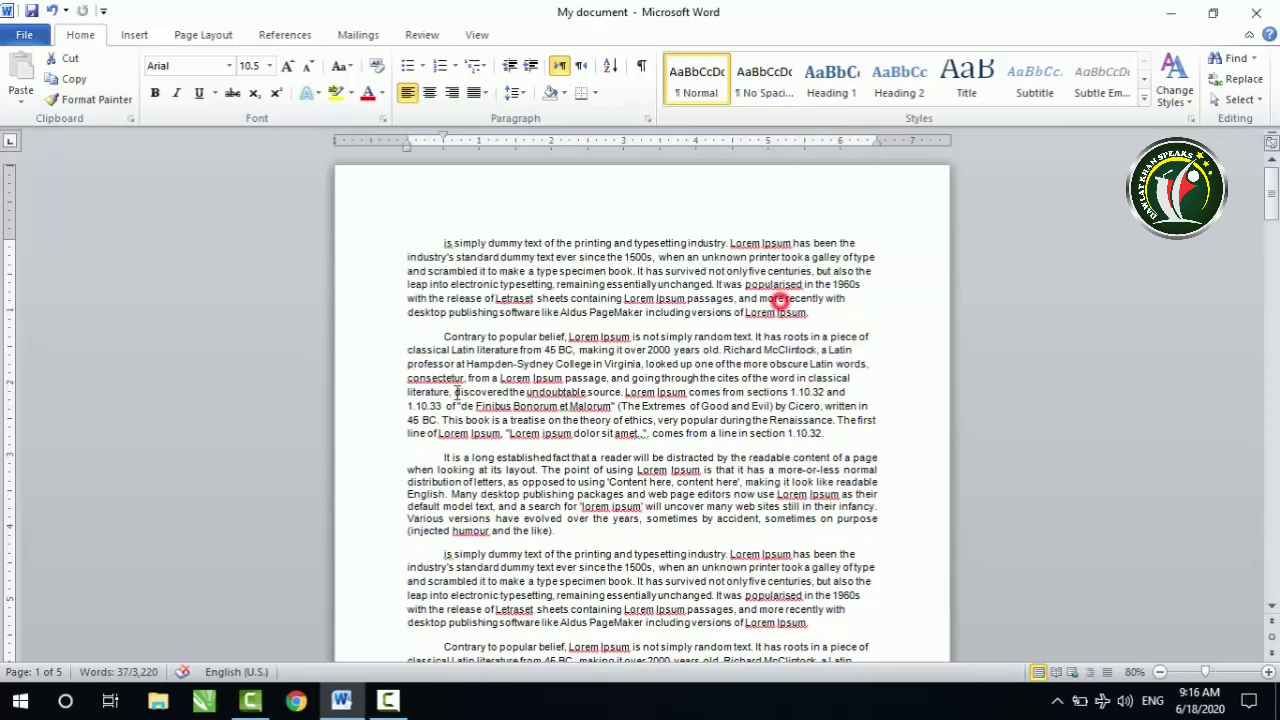
left_click_drag(445, 333, 637, 470)
left_click(437, 336)
left_click_drag(441, 336, 640, 665)
left_click_drag(816, 662, 851, 569)
key("Delete")
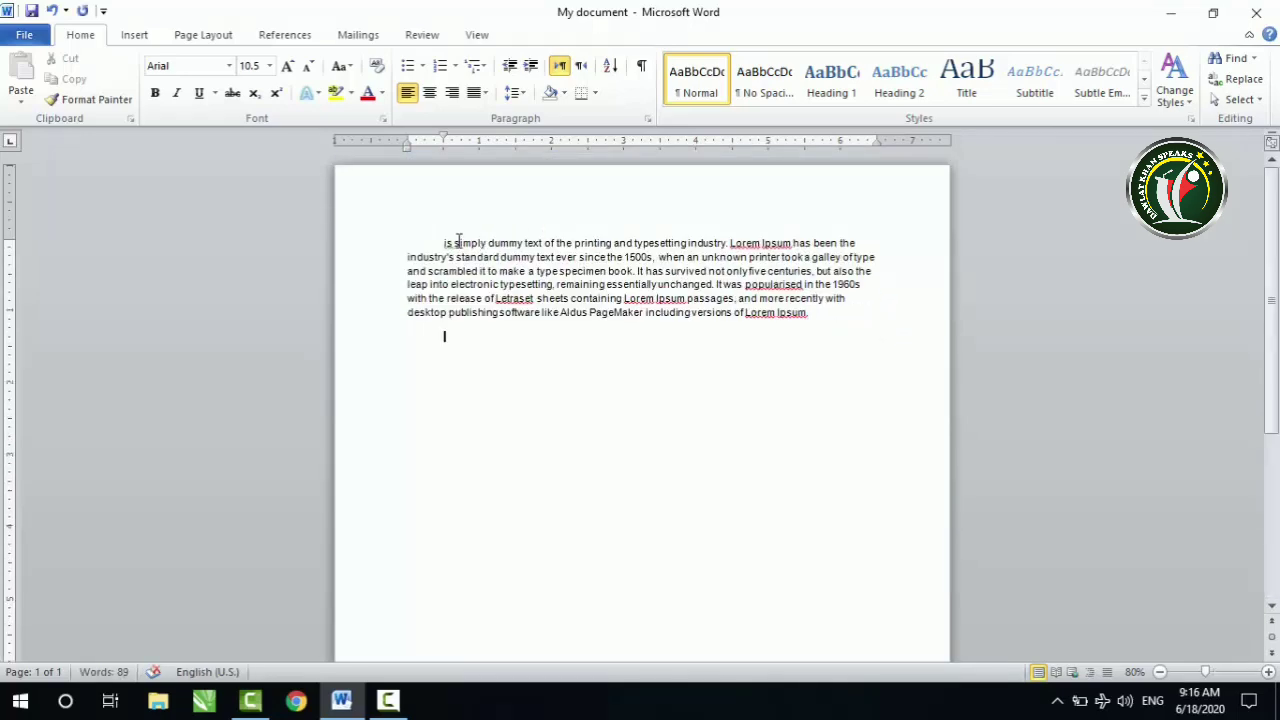
Step: Duplicate the remaining paragraph on a new line below it and delete the duplicate
left_click_drag(443, 246, 810, 322)
left_click(806, 310)
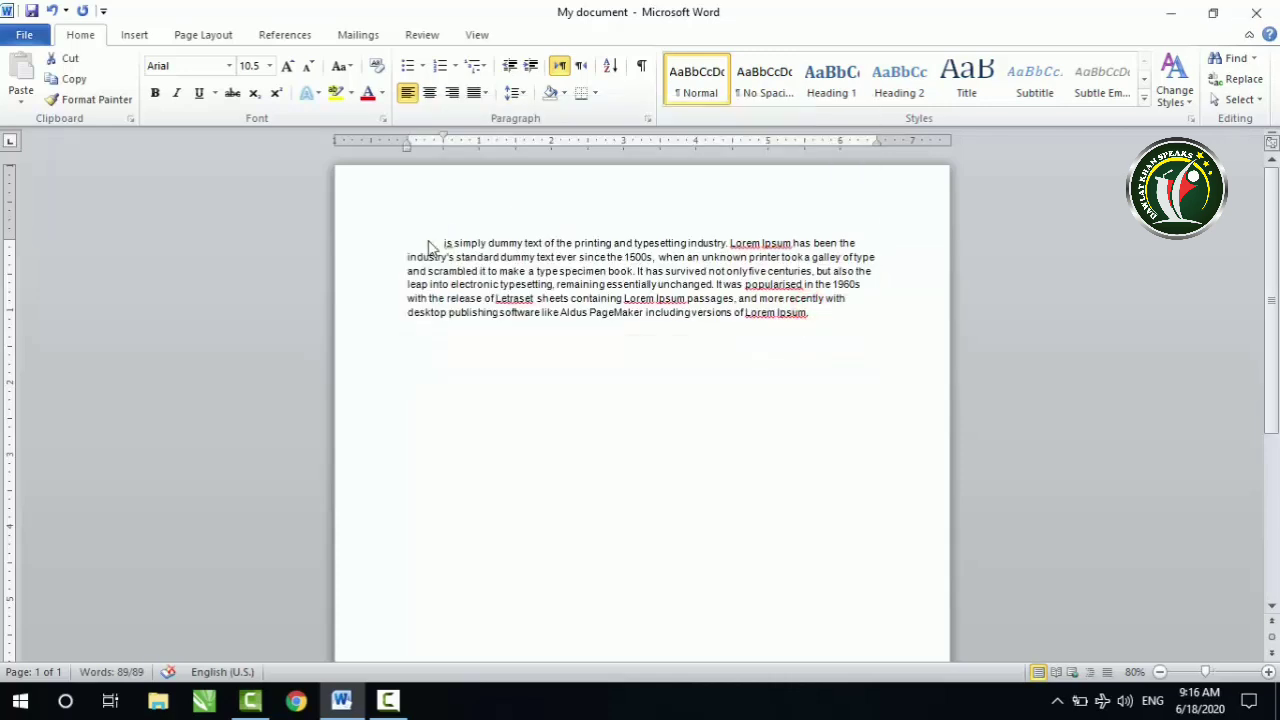
left_click_drag(440, 245, 828, 316)
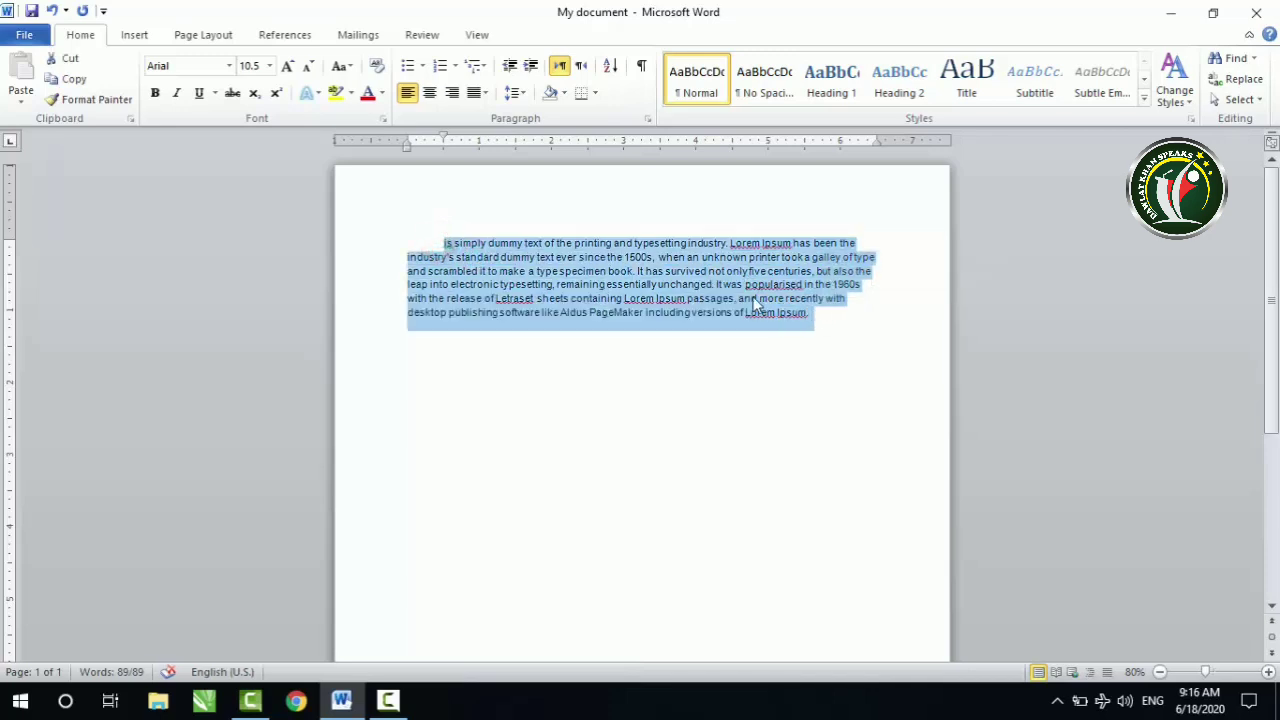
left_click(70, 79)
left_click(832, 316)
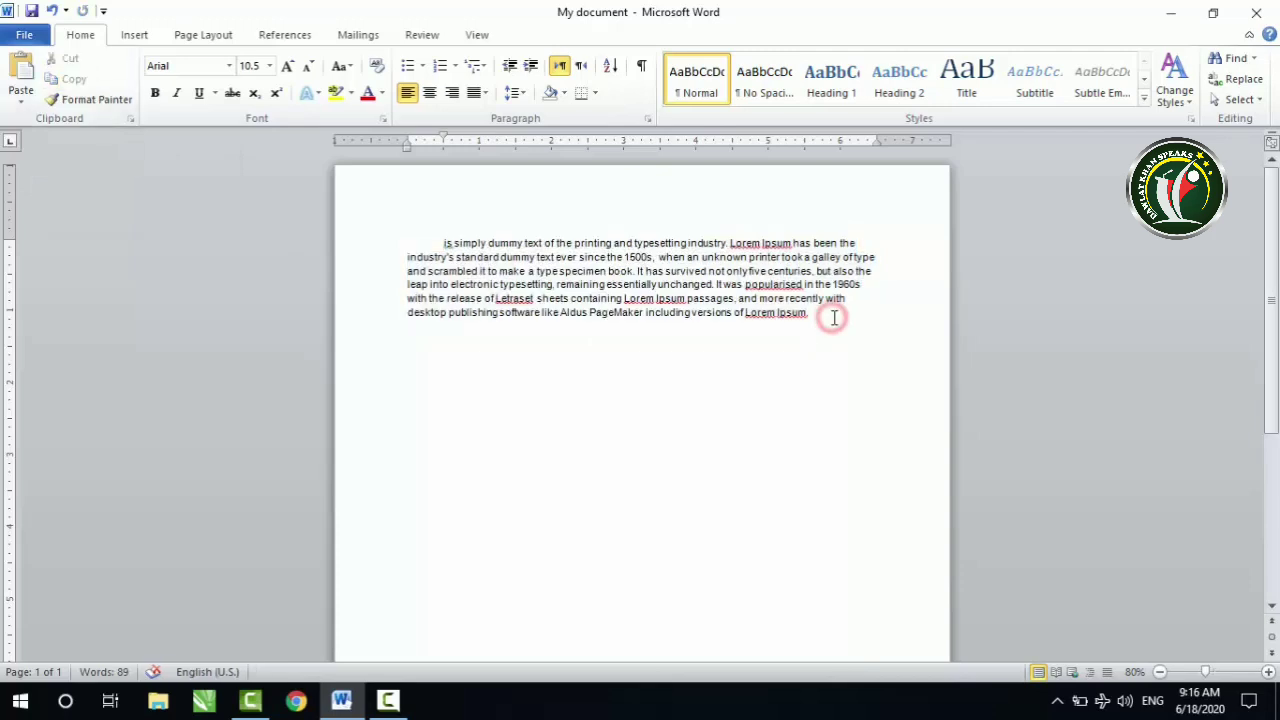
key("Return")
key("ctrl+v")
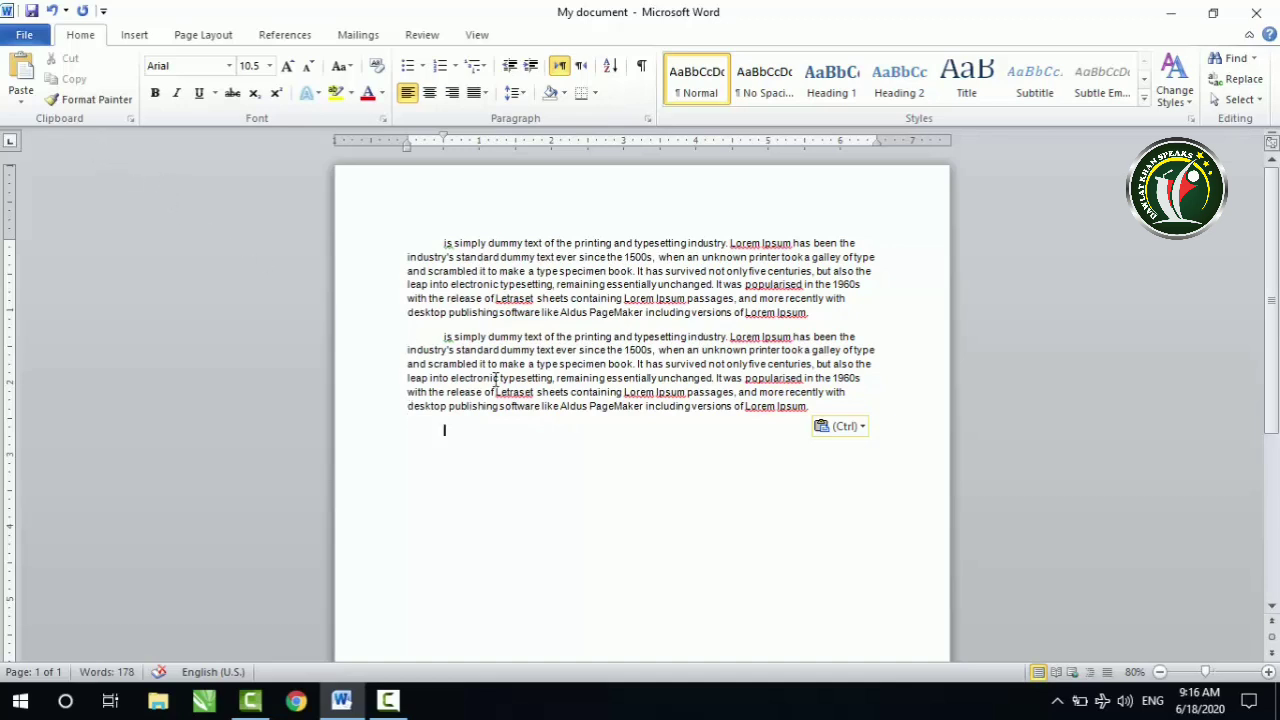
left_click_drag(812, 406, 437, 338)
key("Delete")
Step: Copy the paragraph and paste it five times in a row on the empty lines below it
left_click_drag(806, 314, 446, 243)
left_click(63, 79)
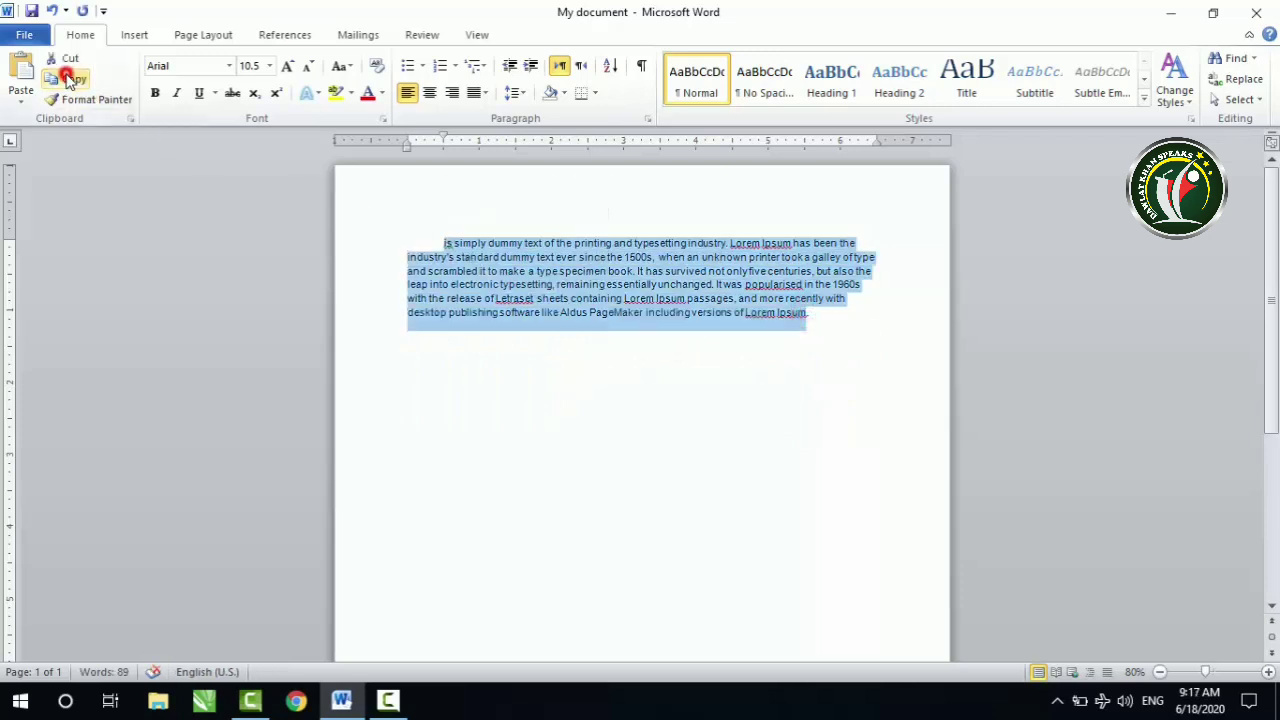
left_click(504, 378)
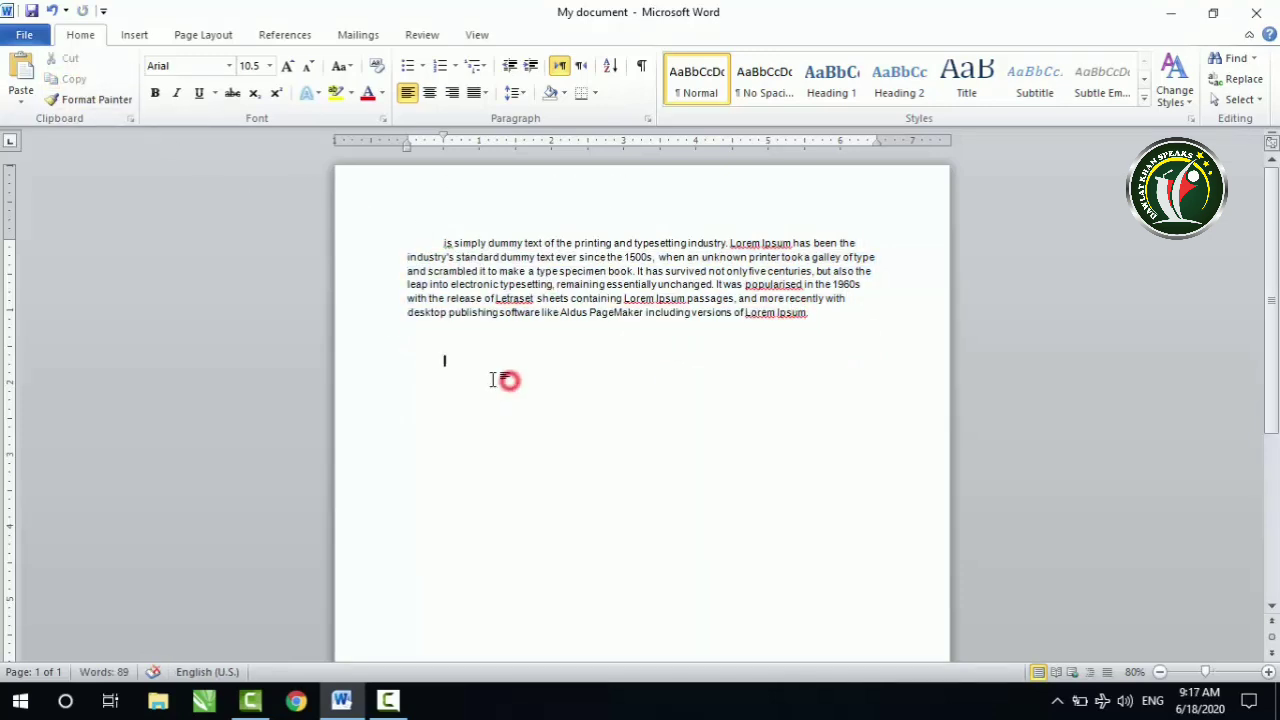
left_click(20, 76)
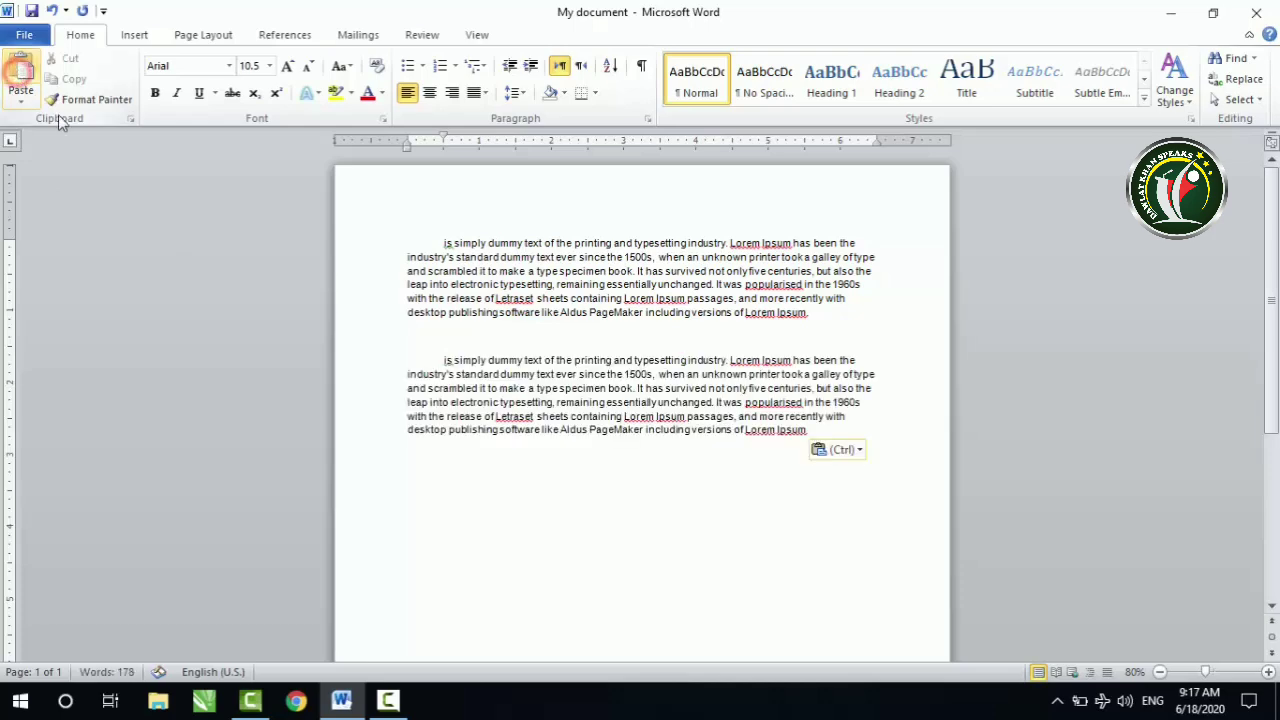
left_click(28, 68)
left_click(28, 68)
left_click(28, 68)
left_click(29, 69)
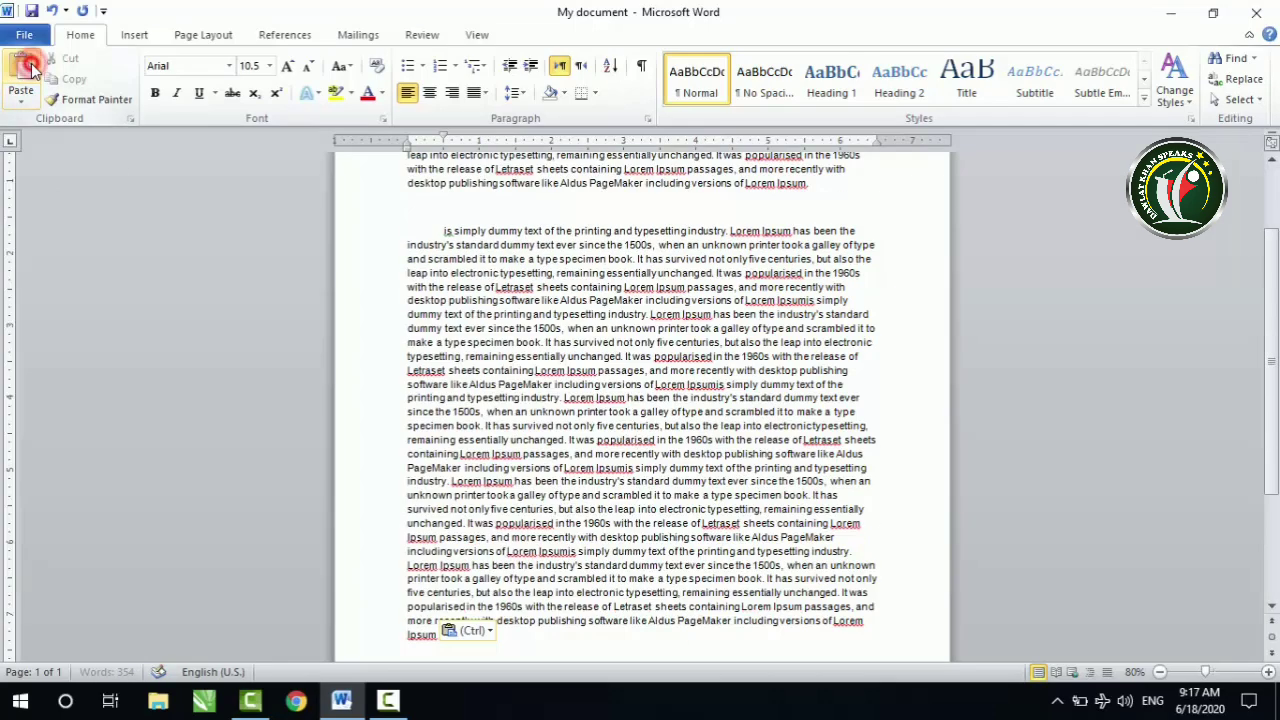
Step: Dismiss the paste options and delete all the pasted copies below the first paragraph
key("ctrl")
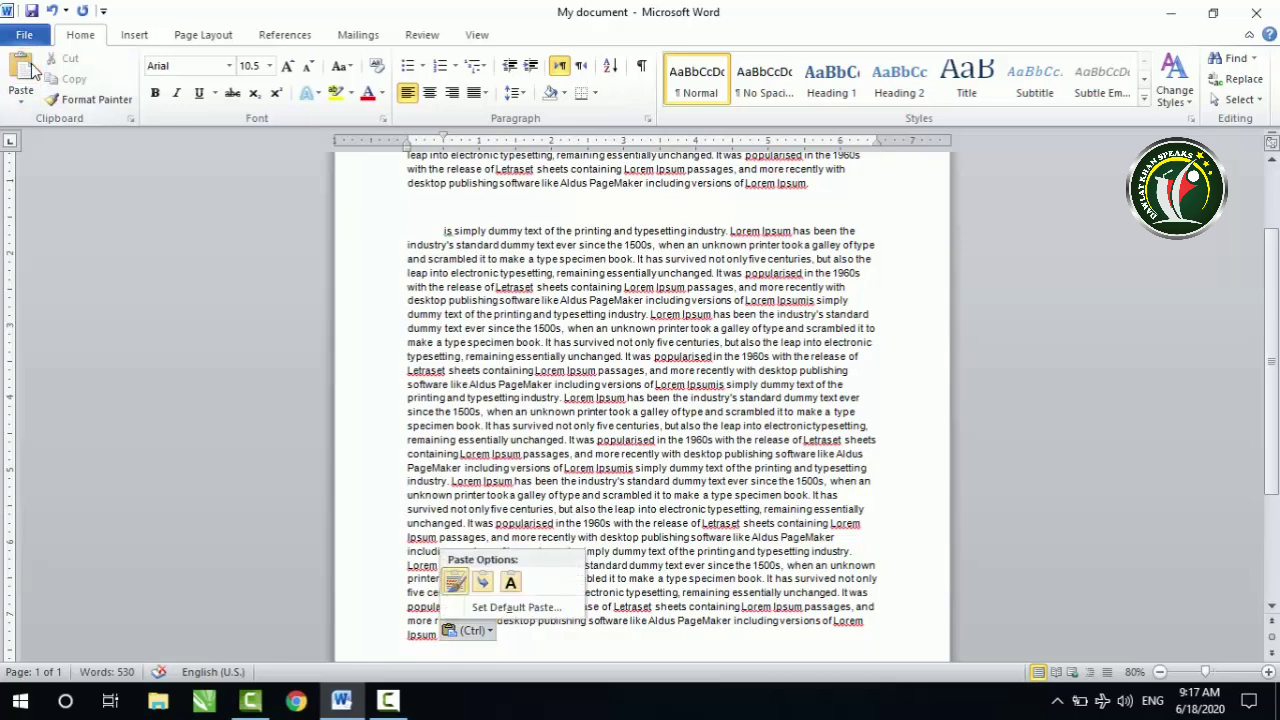
left_click(728, 596)
left_click_drag(523, 634, 422, 233)
key("Delete")
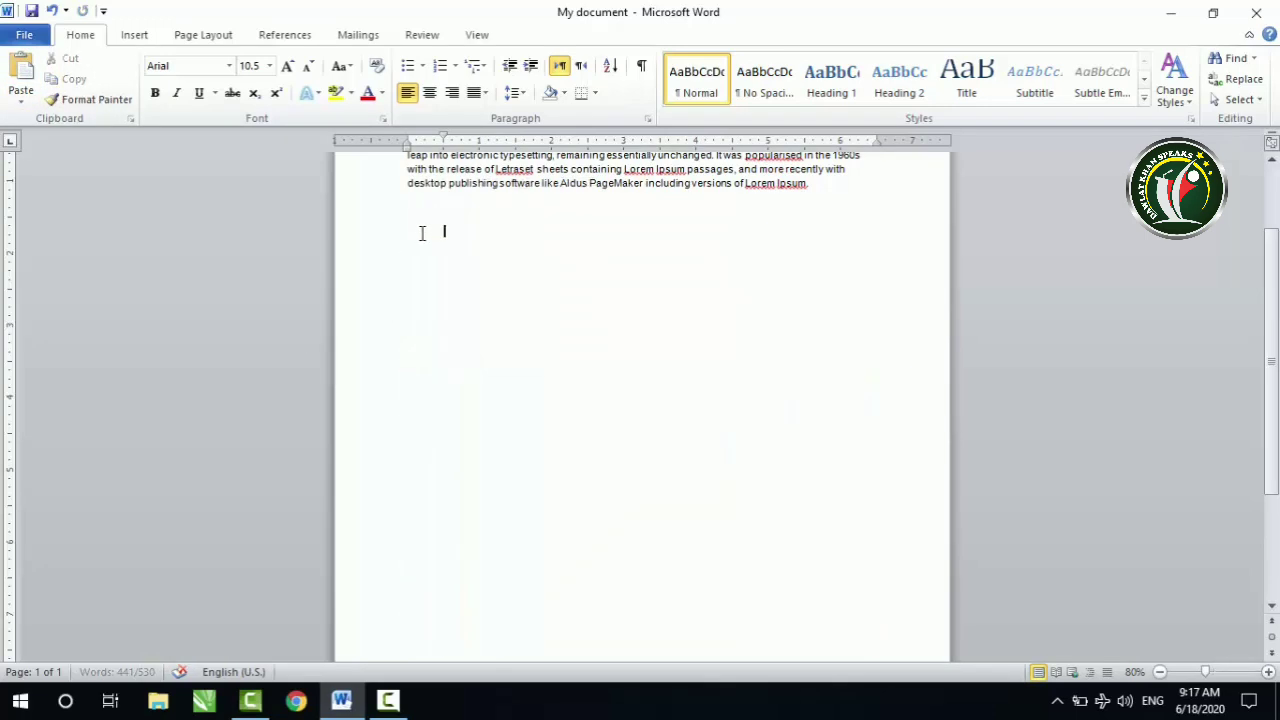
Step: Copy the whole paragraph to the clipboard and clear the selection
scroll(491, 237, "up", 1)
left_click_drag(818, 263, 398, 182)
left_click(66, 79)
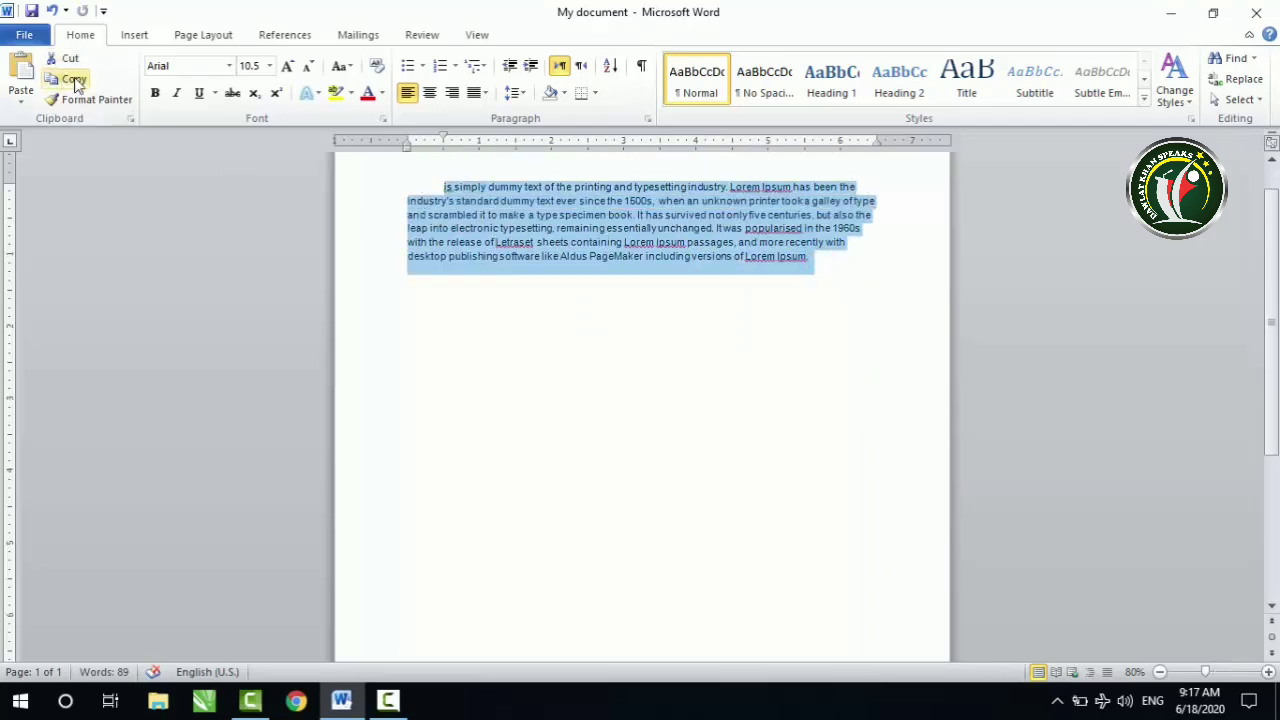
left_click(619, 228)
Step: Copy the paragraph's opening through "type specimen book", paste it five times below, and delete the pasted text
left_click_drag(437, 186, 632, 216)
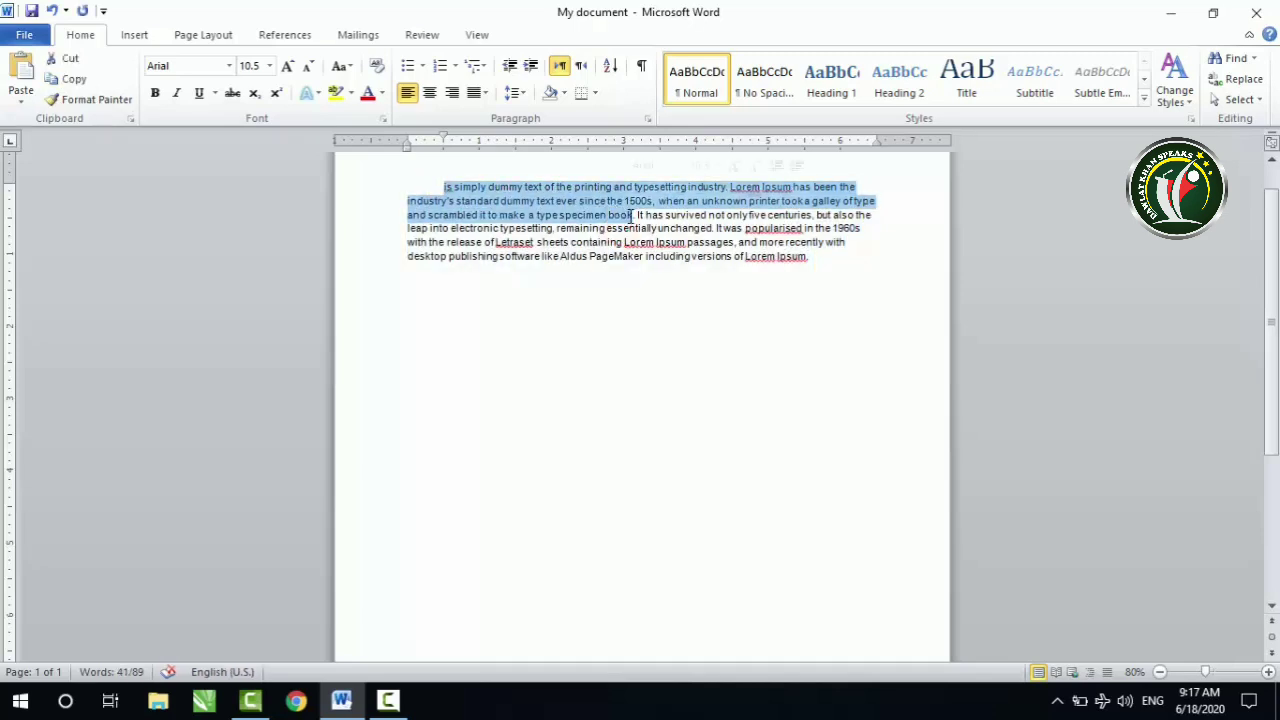
left_click(563, 298)
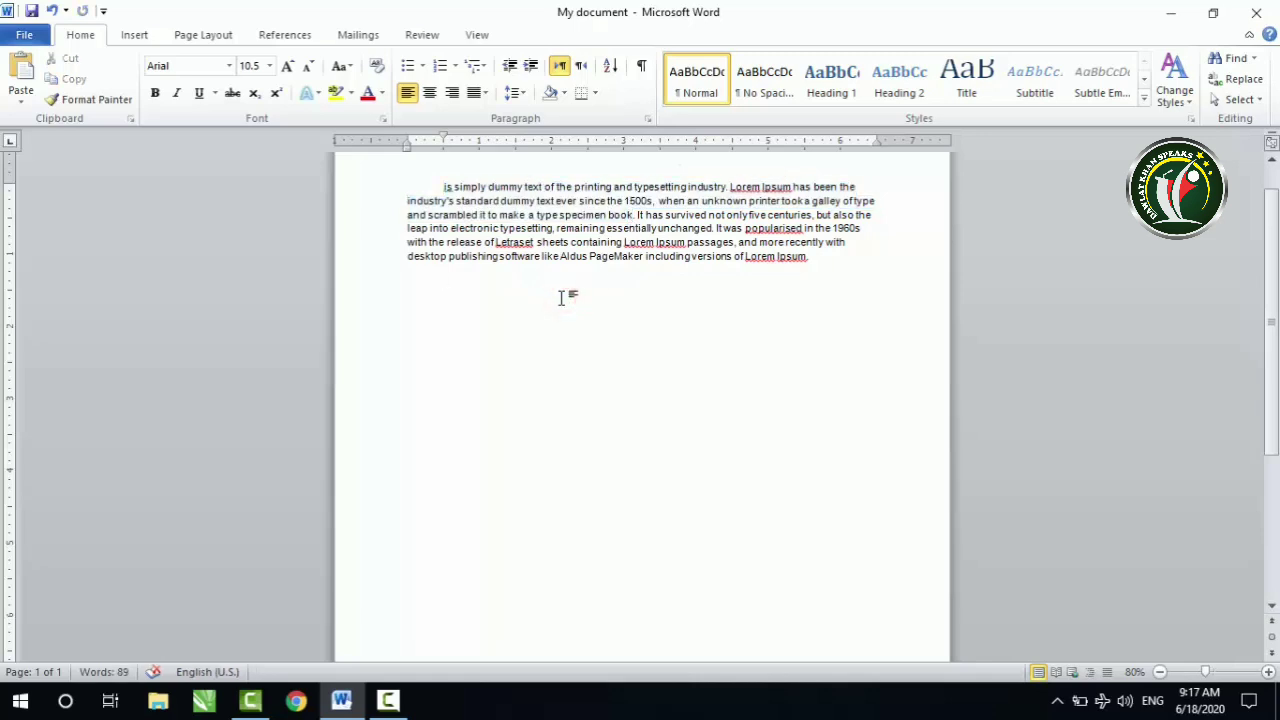
key("ctrl+v")
key("ctrl+v")
key("ctrl+v")
key("ctrl+v")
key("ctrl+v")
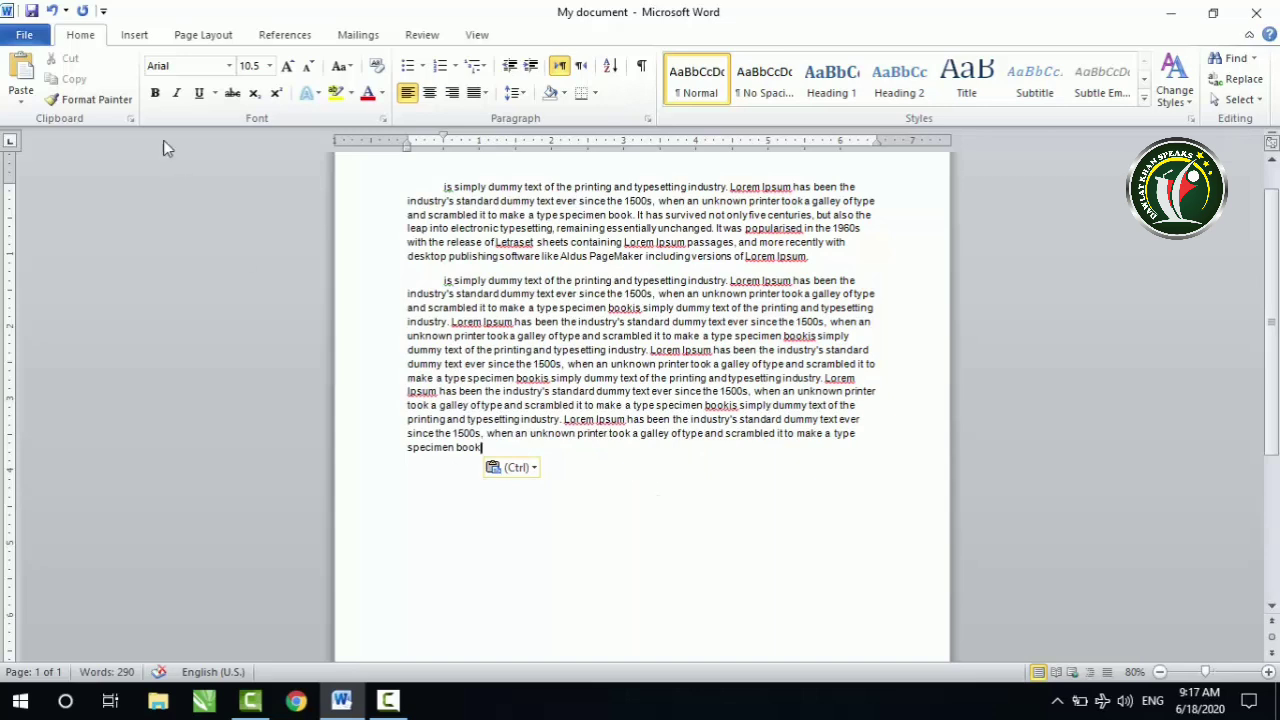
mouse_move(495, 448)
left_mouse_down()
mouse_move(421, 387)
mouse_move(437, 279)
left_mouse_up()
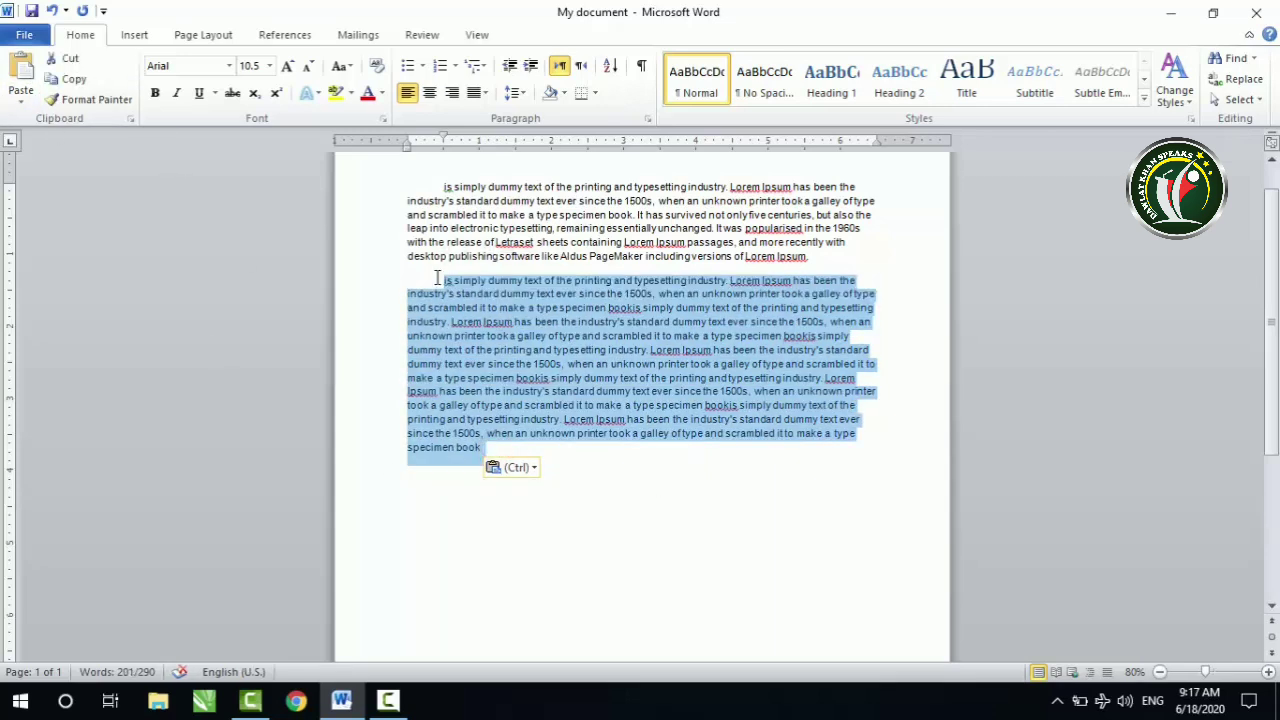
key("Delete")
Step: Cut "is simply dummy text of the printing and typesetting industry" from the paragraph and paste it three times below
scroll(623, 317, "up", 1)
left_click(441, 243)
left_click_drag(441, 243, 830, 284)
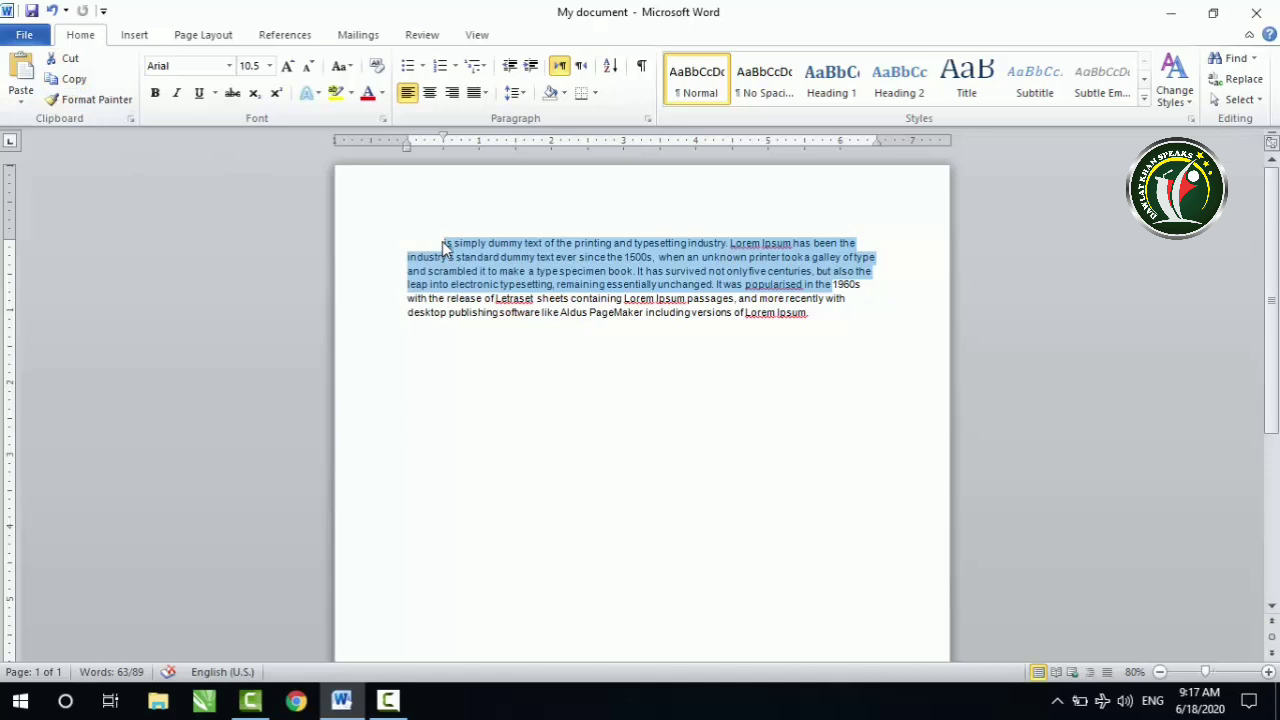
left_click_drag(442, 243, 728, 245)
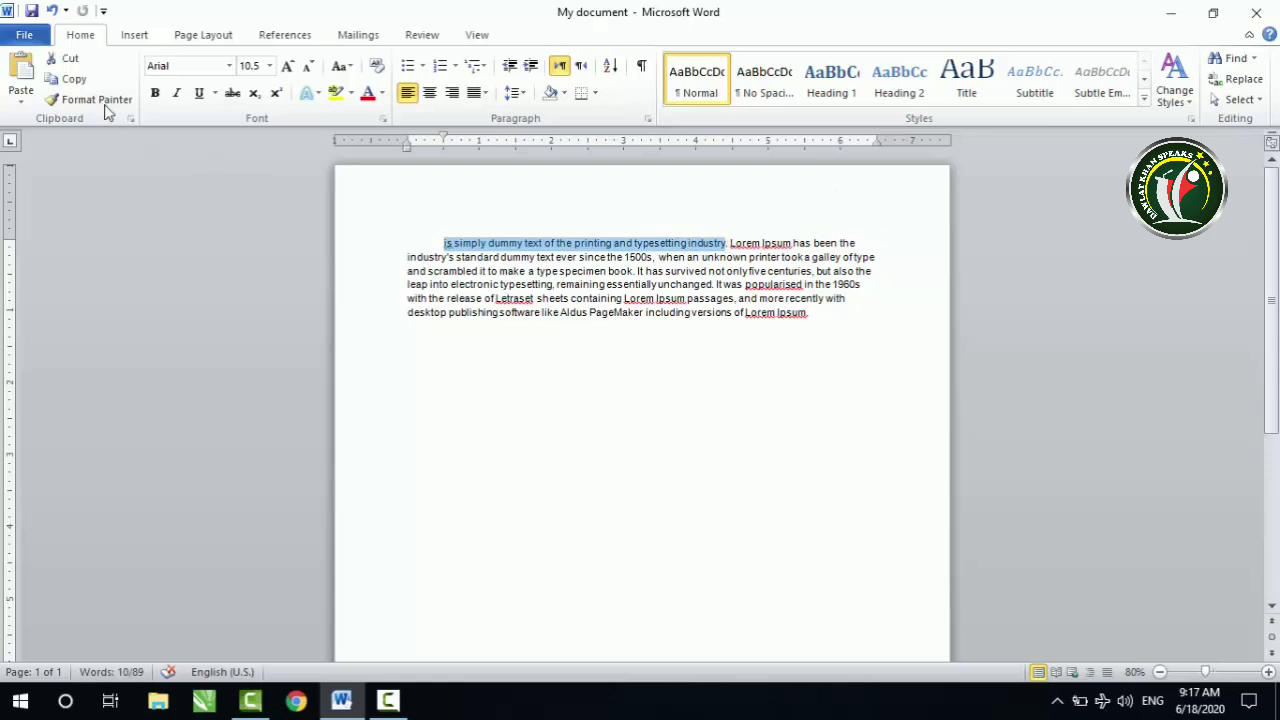
left_click(66, 60)
left_click(457, 345)
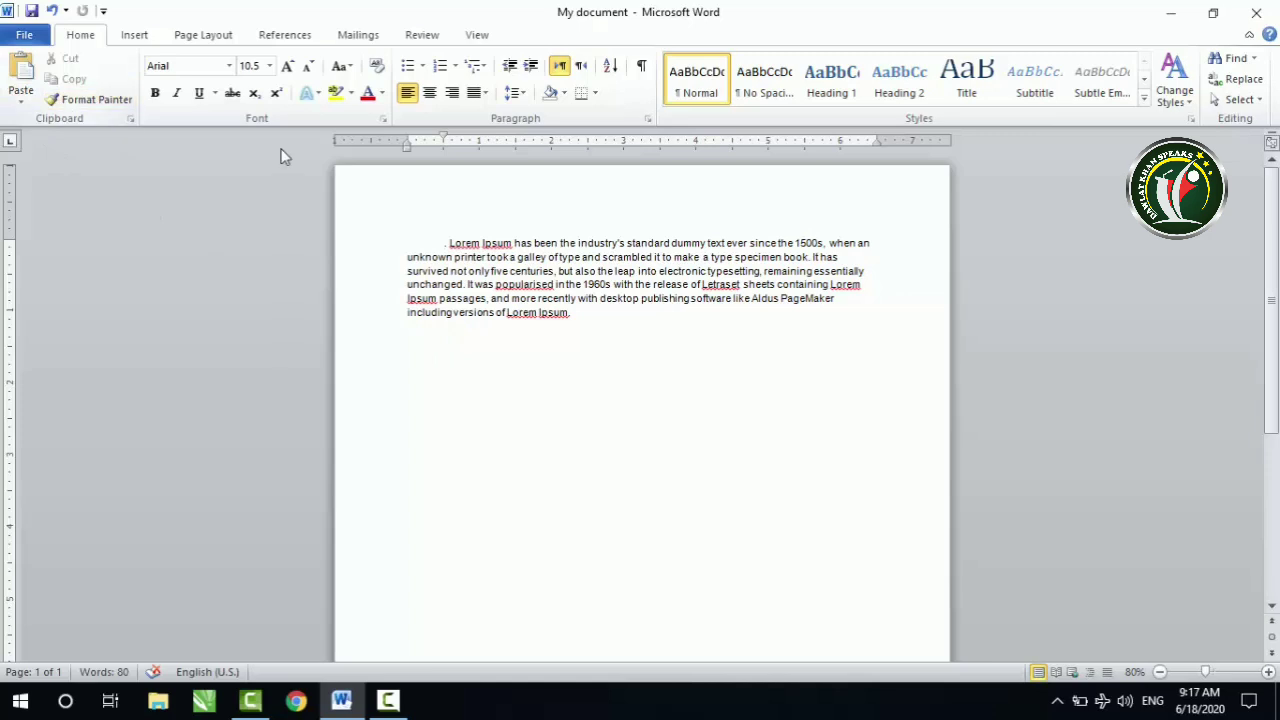
key("ctrl+v")
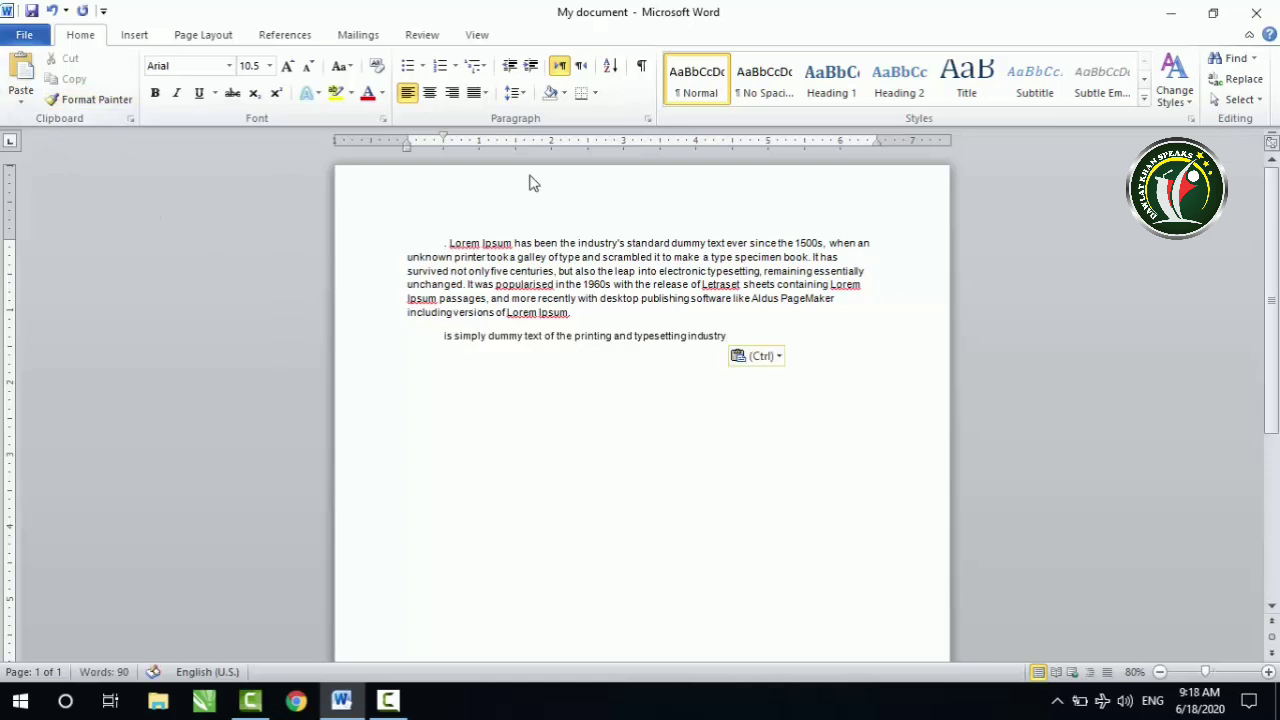
key("ctrl+v")
key("ctrl+v")
Step: Cut the first paragraph's text from "Lorem Ipsum has been" to "printer took" and paste it five times within the second paragraph
left_click_drag(449, 243, 510, 259)
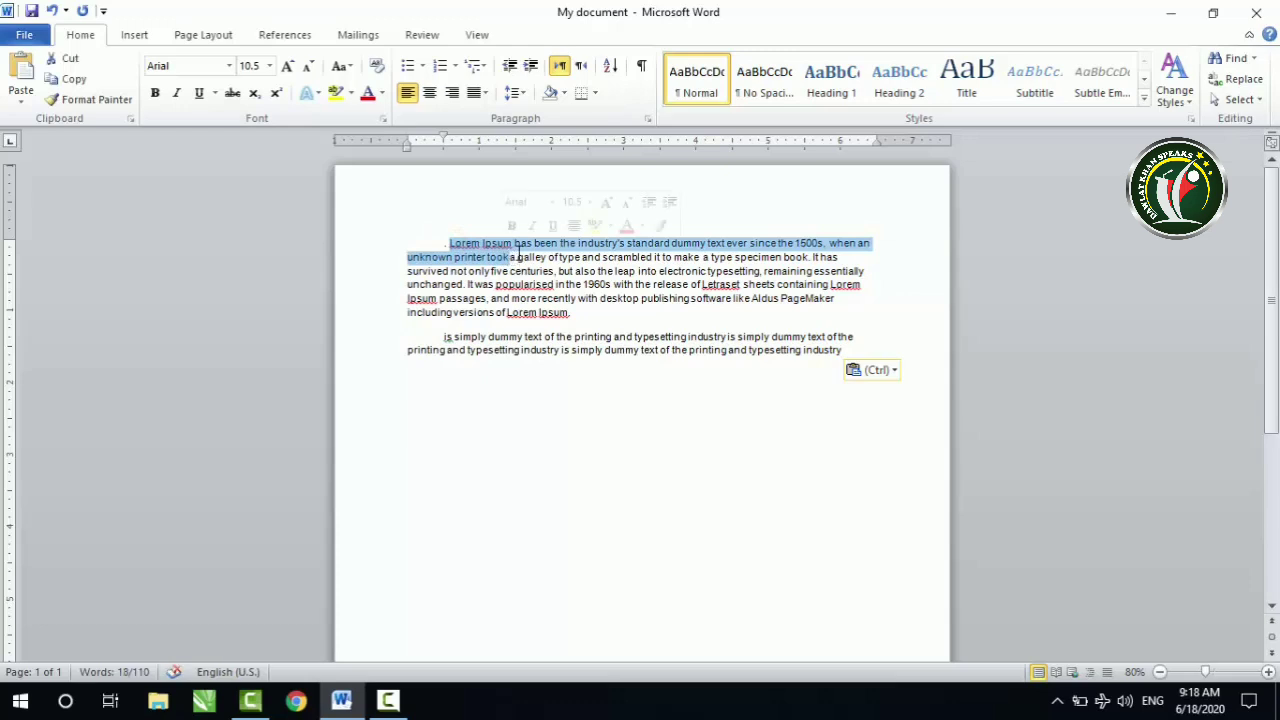
key("ctrl+x")
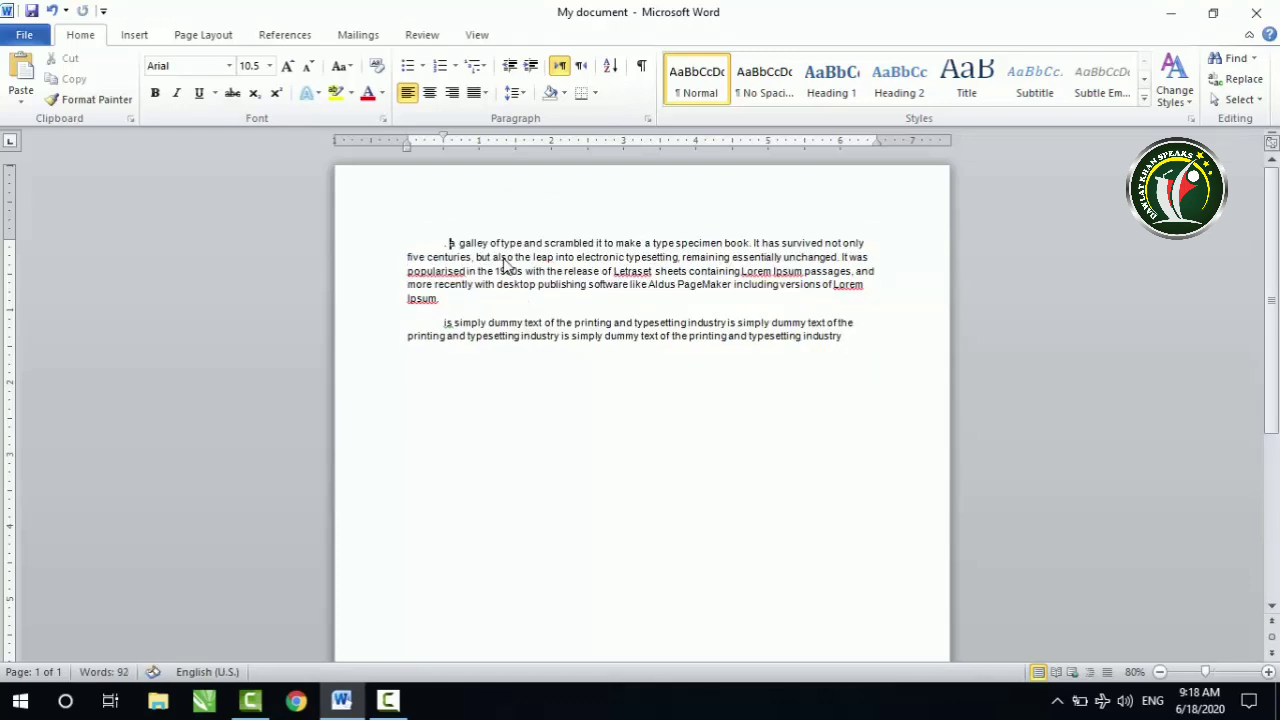
left_click(526, 397)
key("ctrl+v")
key("ctrl+v")
key("ctrl+v")
key("ctrl+v")
key("ctrl+v")
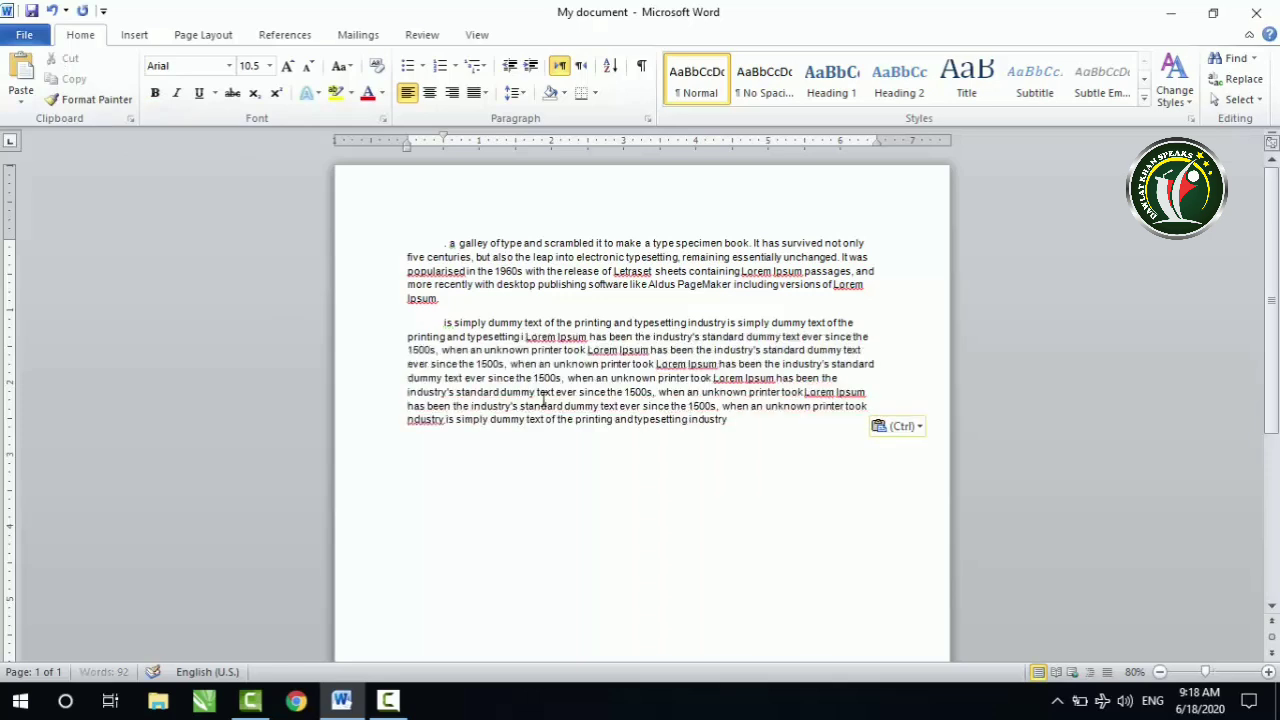
Step: Delete the remaining first paragraph, keeping the paragraph with the pasted text
left_click_drag(746, 426, 420, 215)
key("Delete")
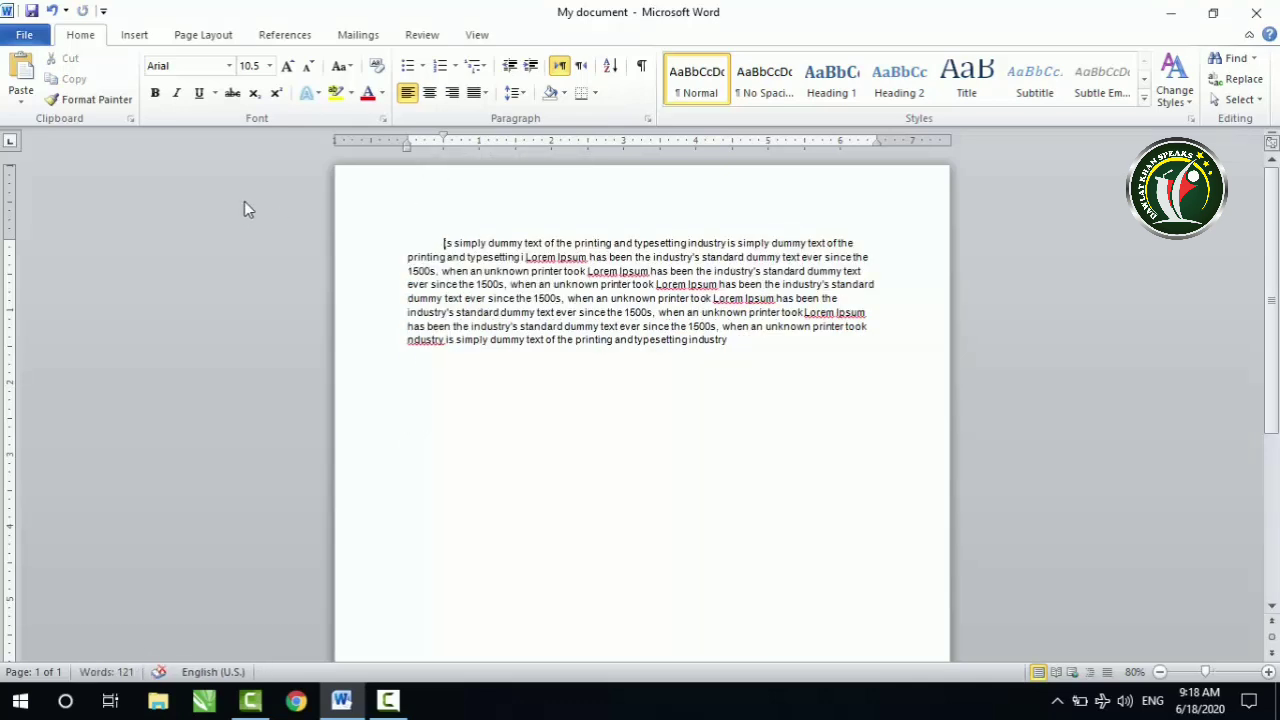
Step: Examine the available paste options and close them without pasting
left_click(21, 101)
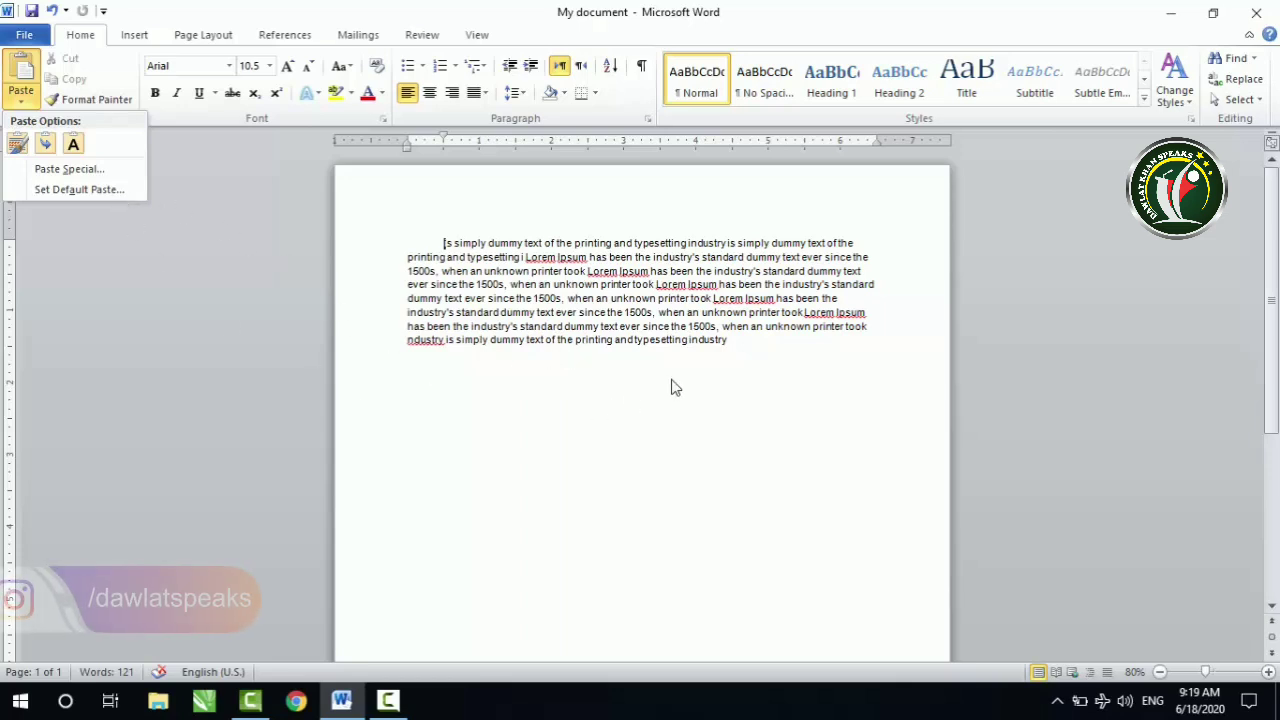
left_click(766, 366)
key("Return")
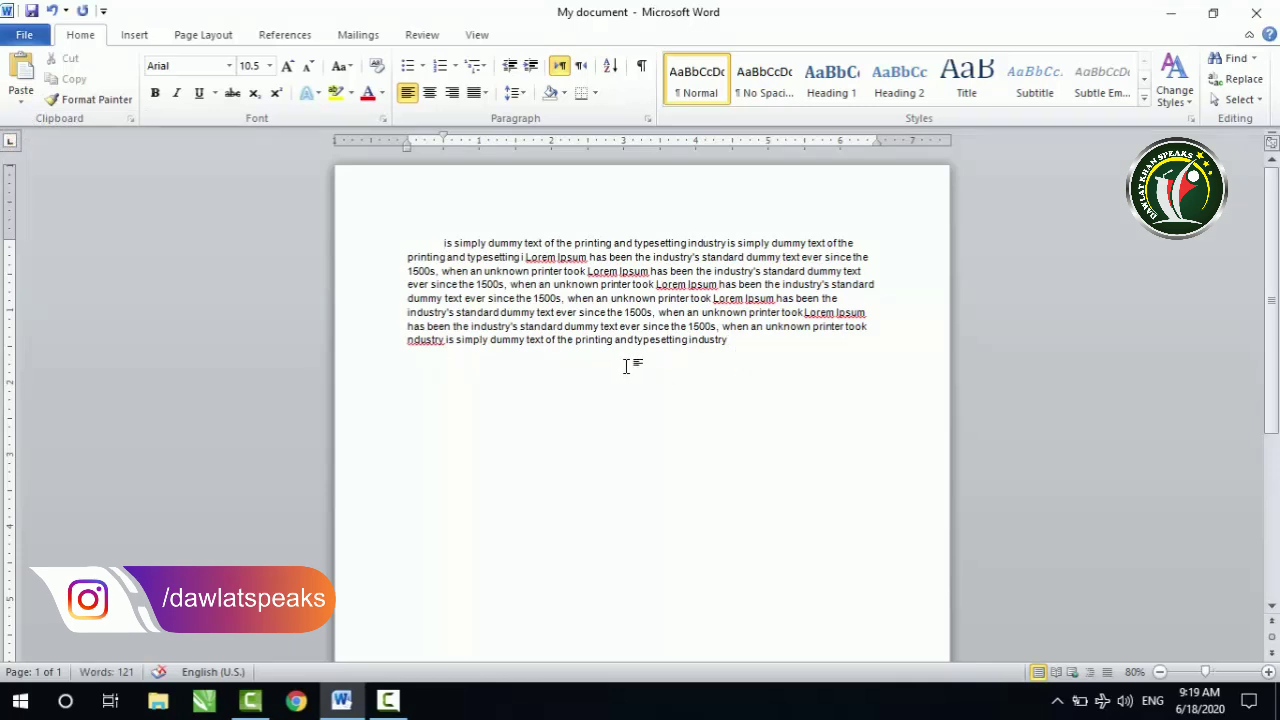
left_click(739, 346)
Step: Change the font of the paragraph's opening, through the first "Lorem Ipsum has been the industry's", to Futura Md BT
left_click(441, 240)
left_click_drag(444, 243, 701, 257)
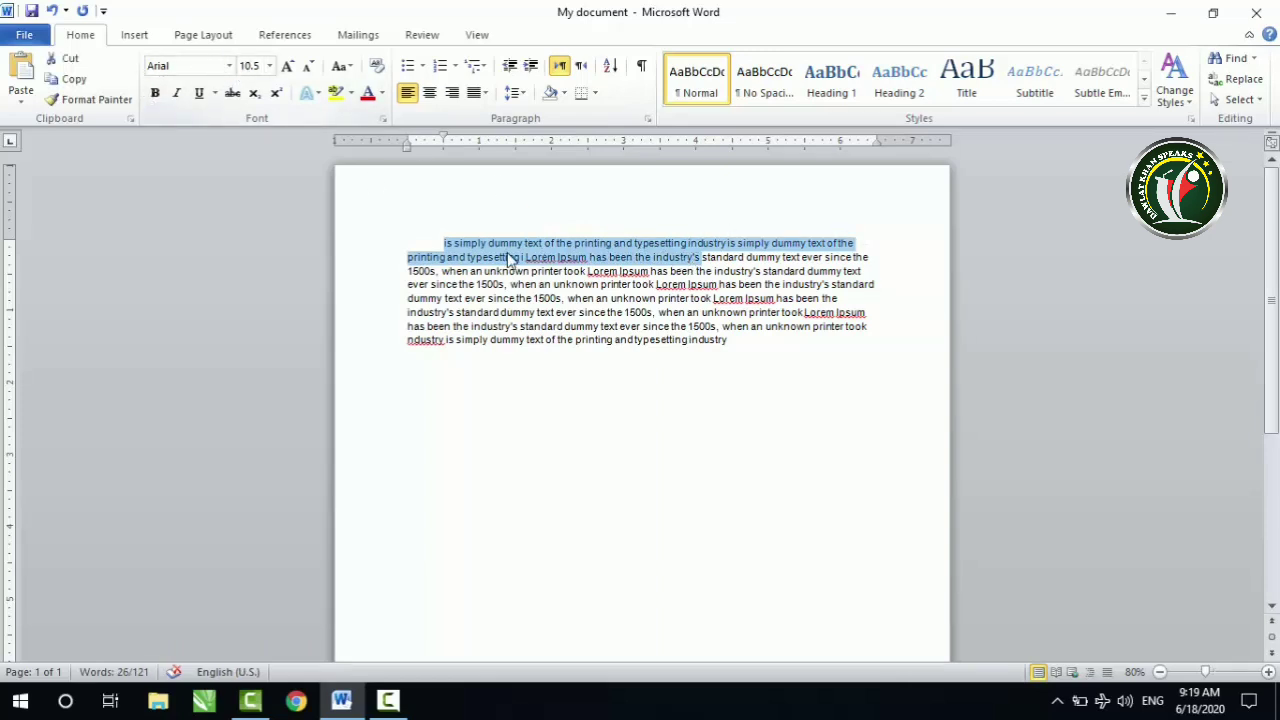
left_click(230, 66)
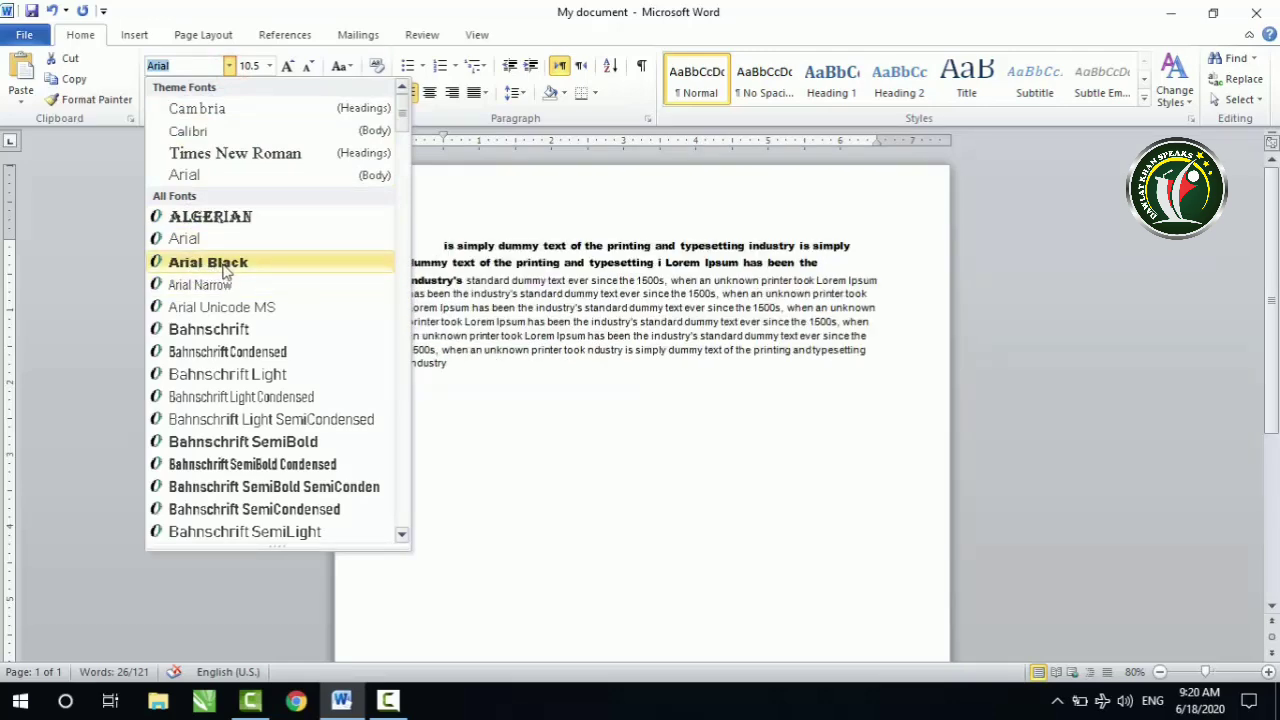
scroll(230, 486, "down", 6)
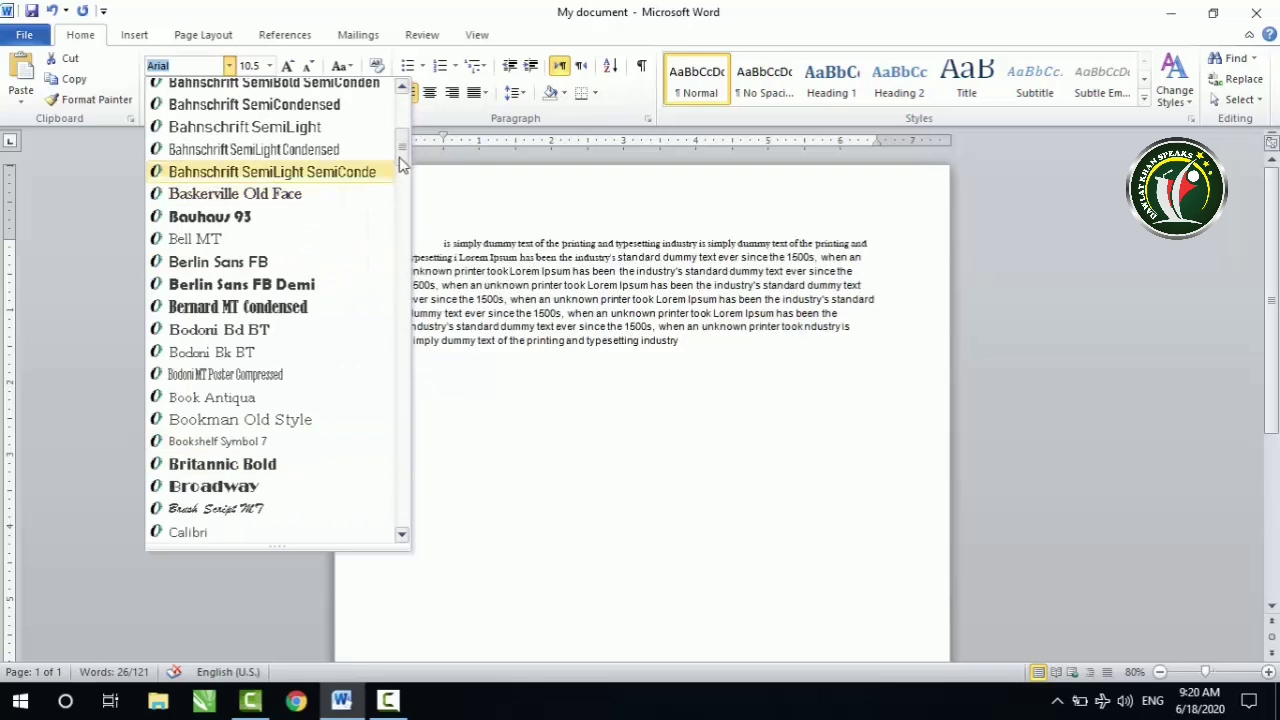
scroll(400, 180, "down", 18)
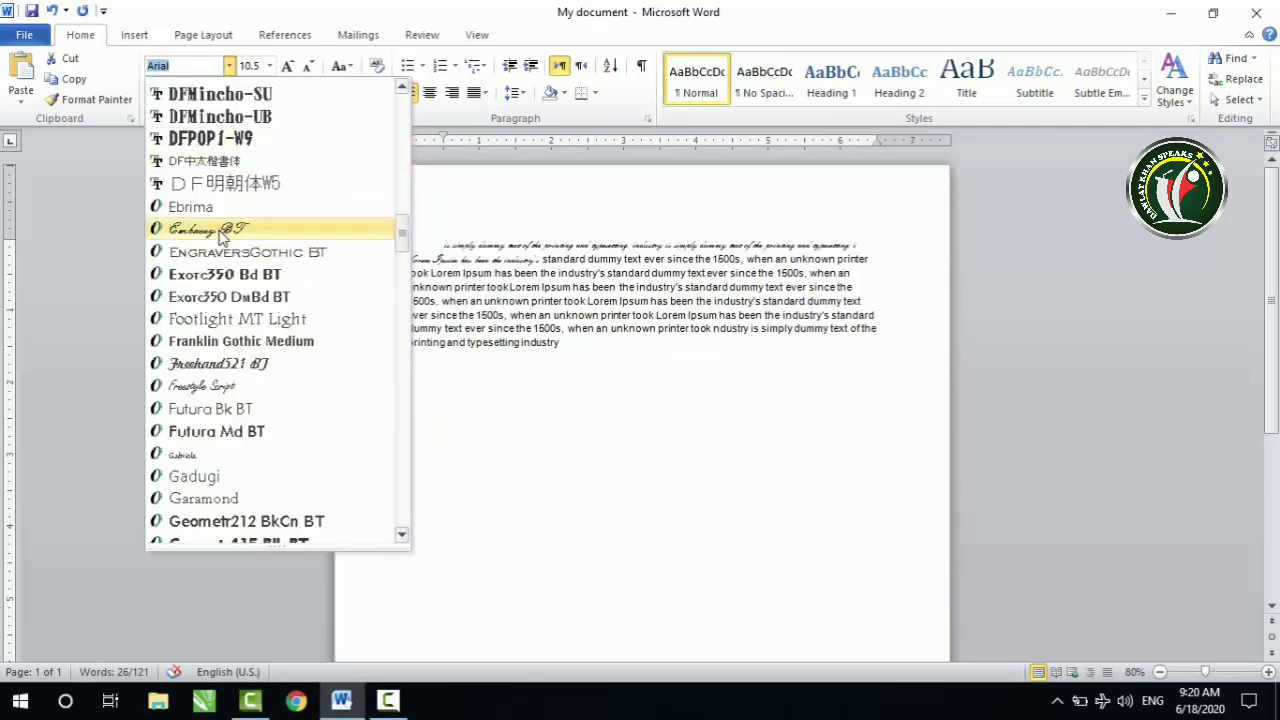
left_click(200, 431)
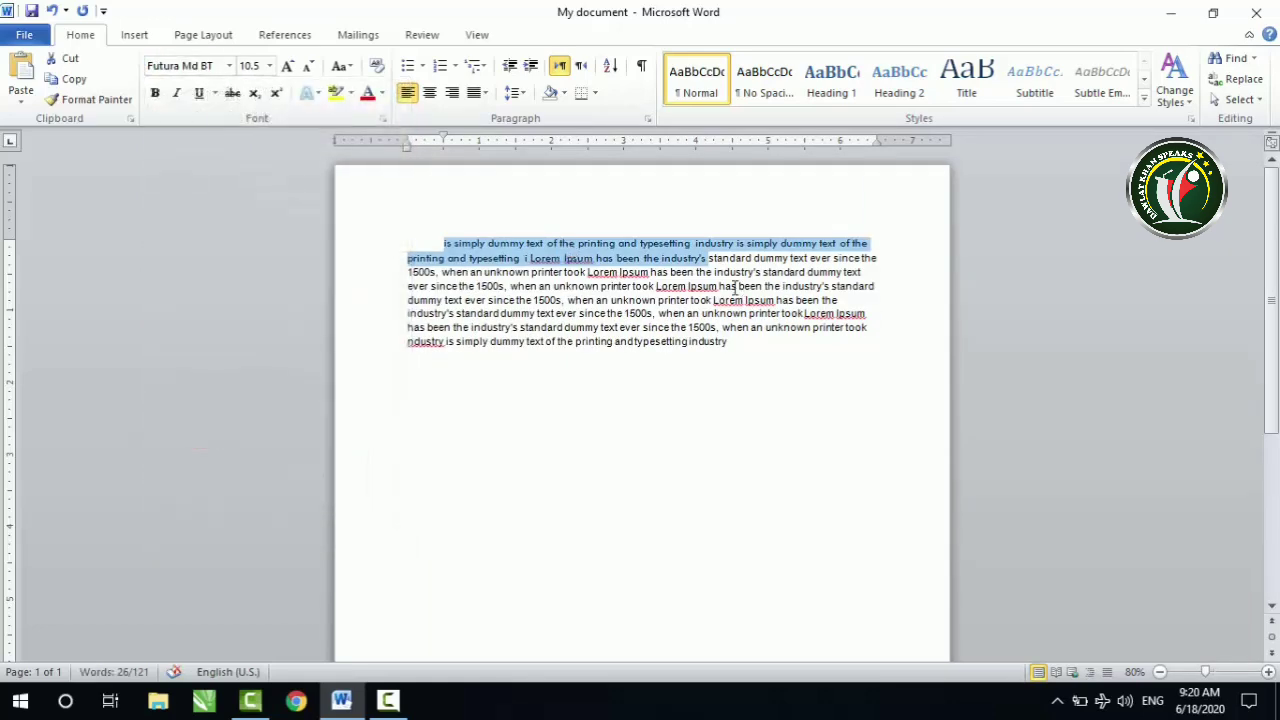
Step: Set the selected text's font size to 24, and grow it in increments to 48
left_click(269, 66)
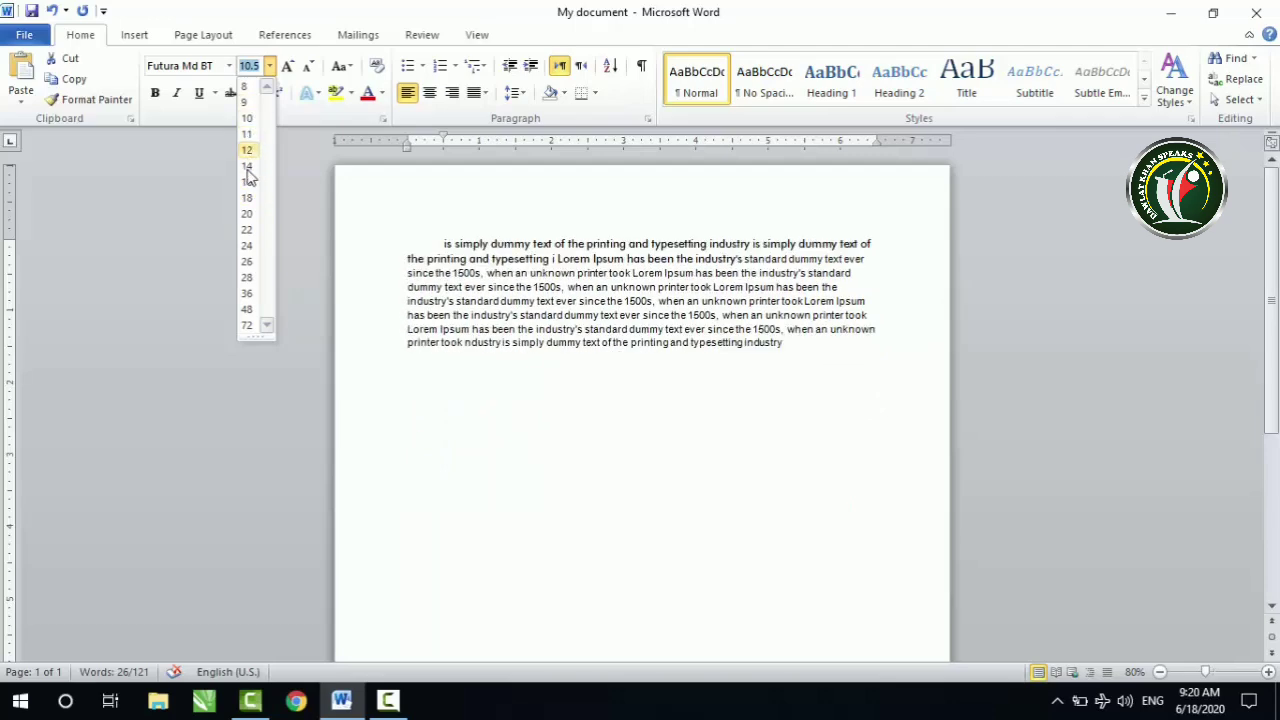
left_click(248, 246)
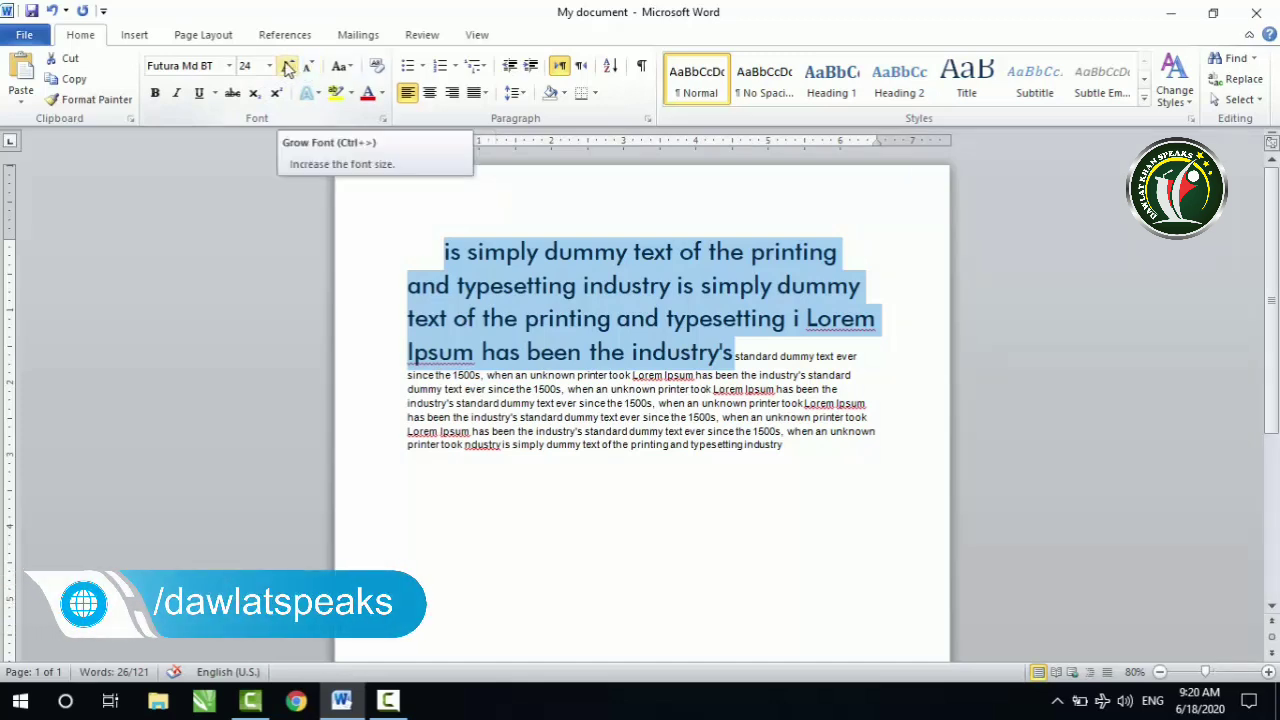
left_click(286, 65)
left_click(286, 65)
left_click(286, 65)
left_click(286, 65)
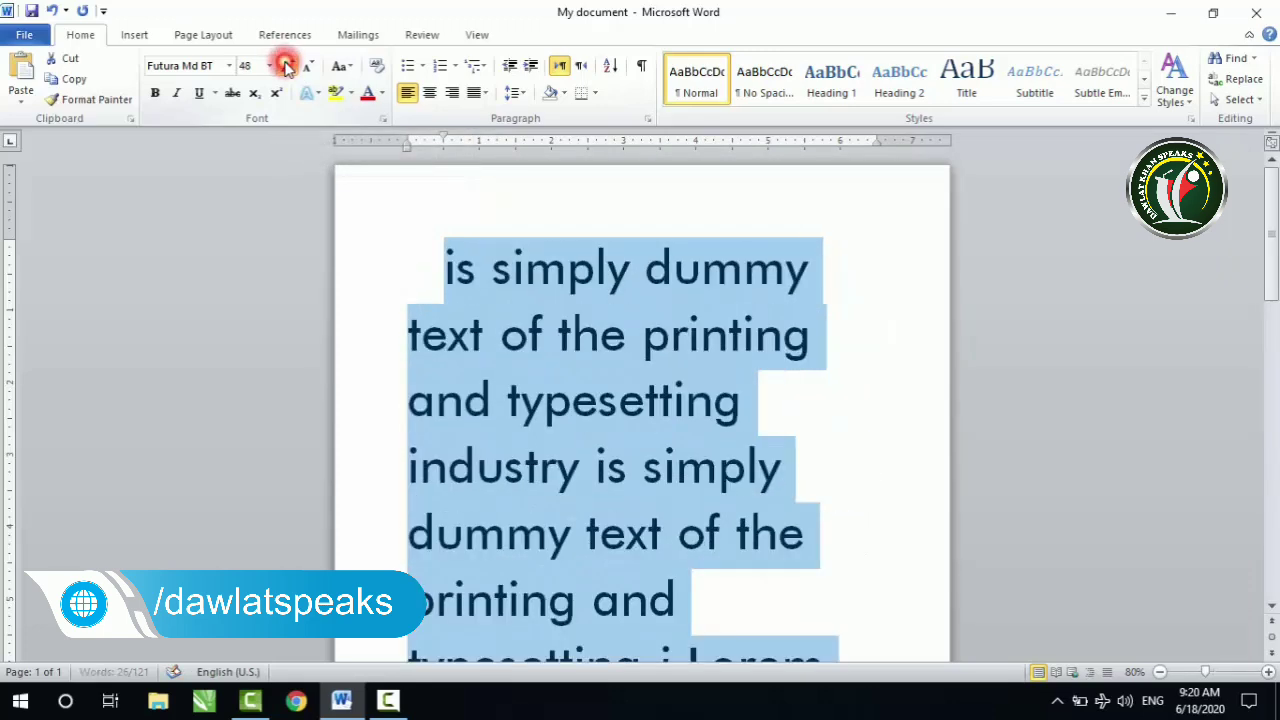
Step: Shrink the selected text's font size in increments to 20
left_click(308, 65)
left_click(308, 65)
left_click(308, 65)
left_click(308, 65)
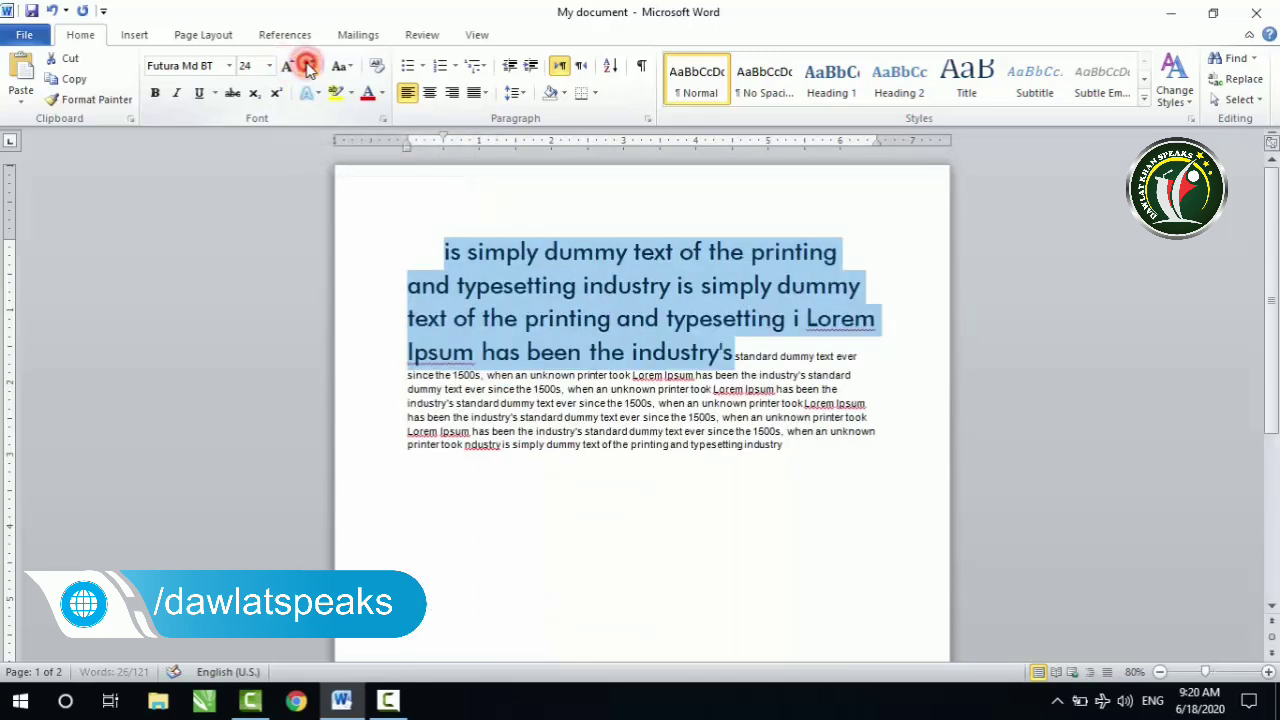
left_click(308, 65)
left_click(308, 65)
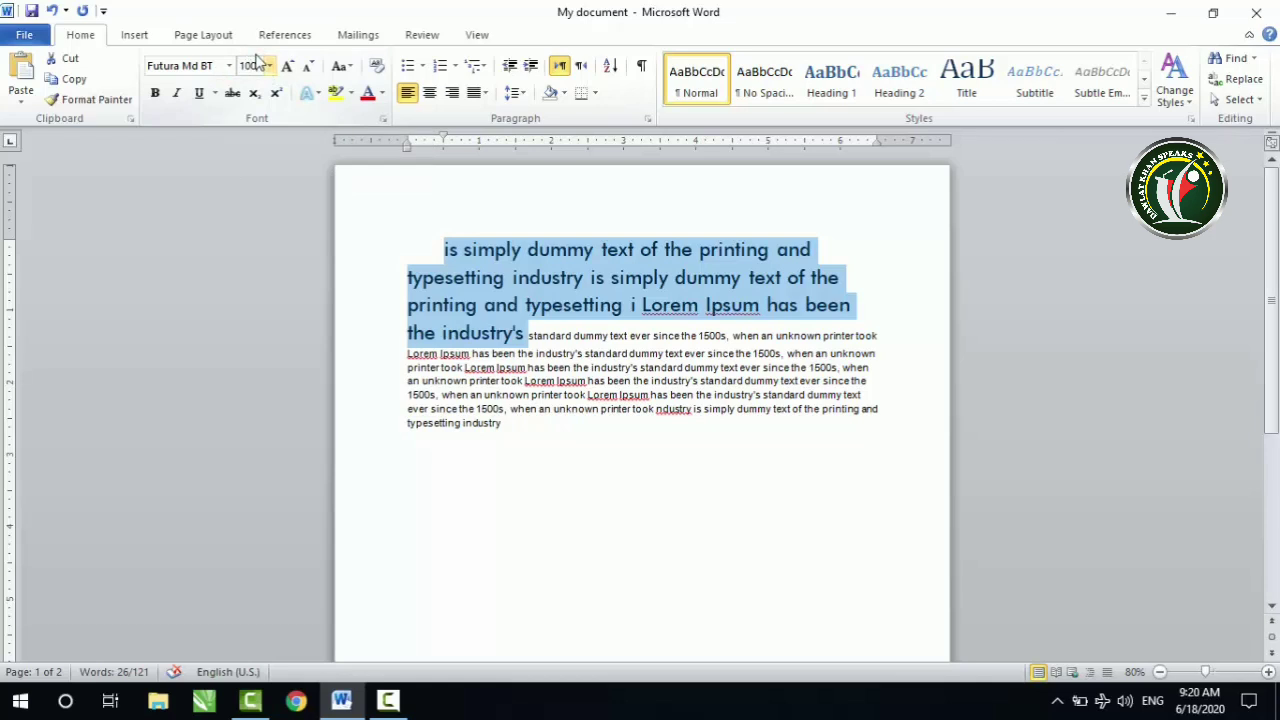
Step: Set the selected text's font size to 100, and reduce it to 20
key("Return")
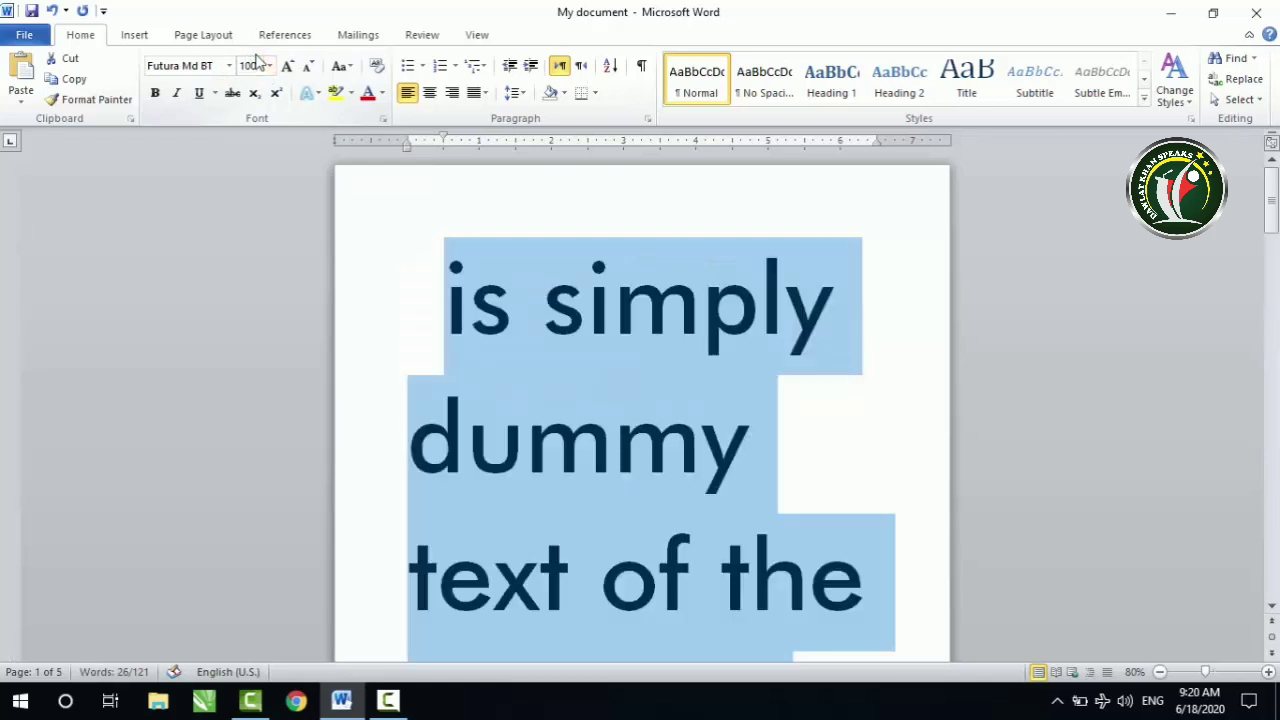
left_click(269, 65)
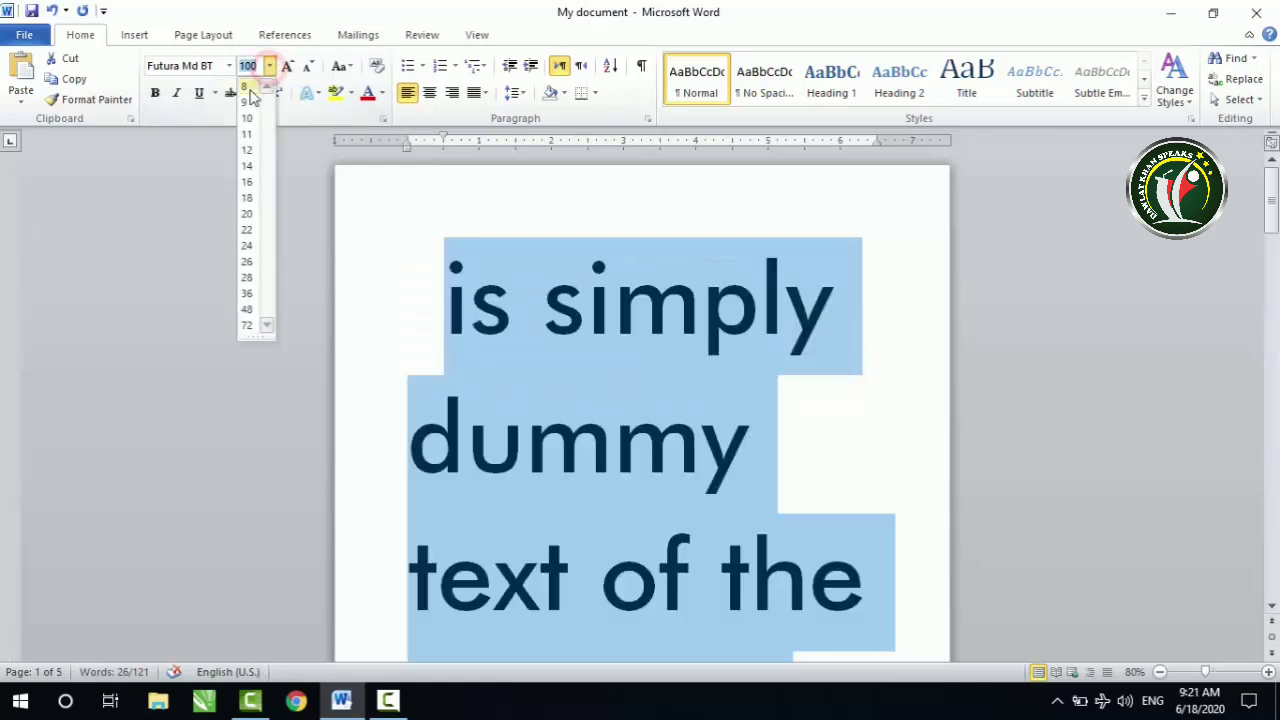
left_click(248, 214)
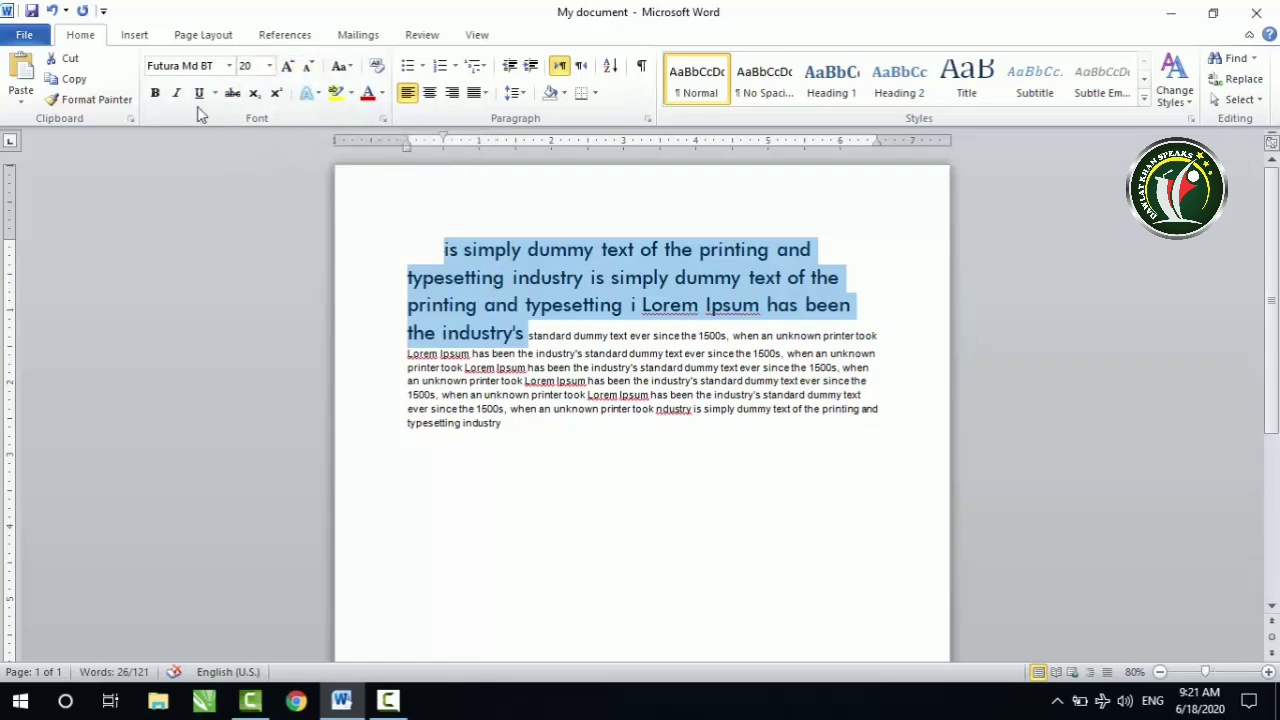
Step: Try bold, italic and underline one at a time on the selected text, removing each again
left_click(155, 95)
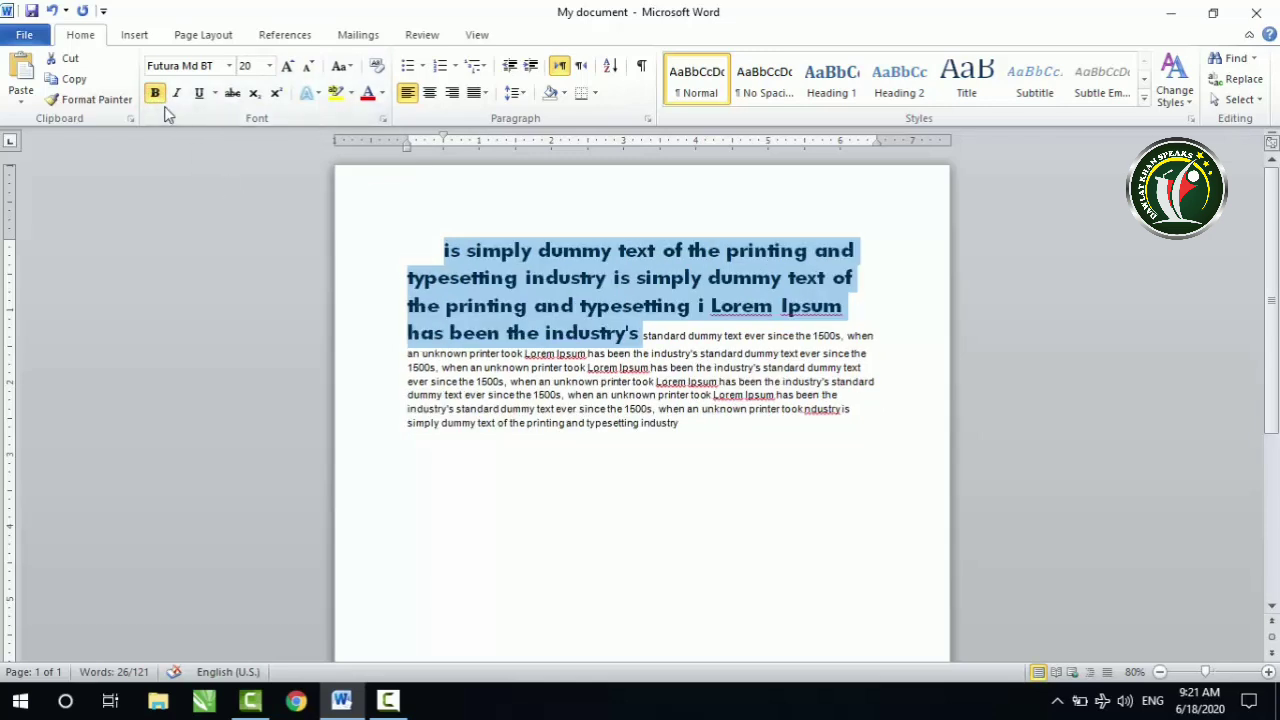
left_click(155, 93)
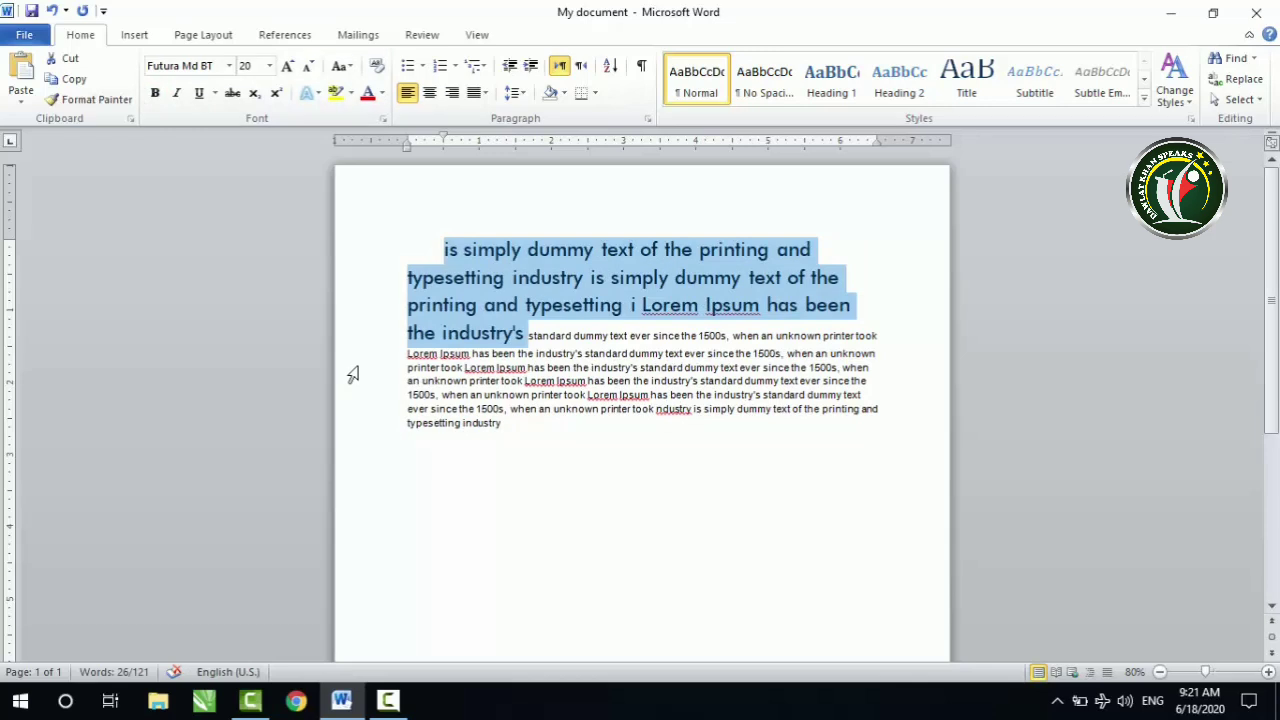
left_click(177, 93)
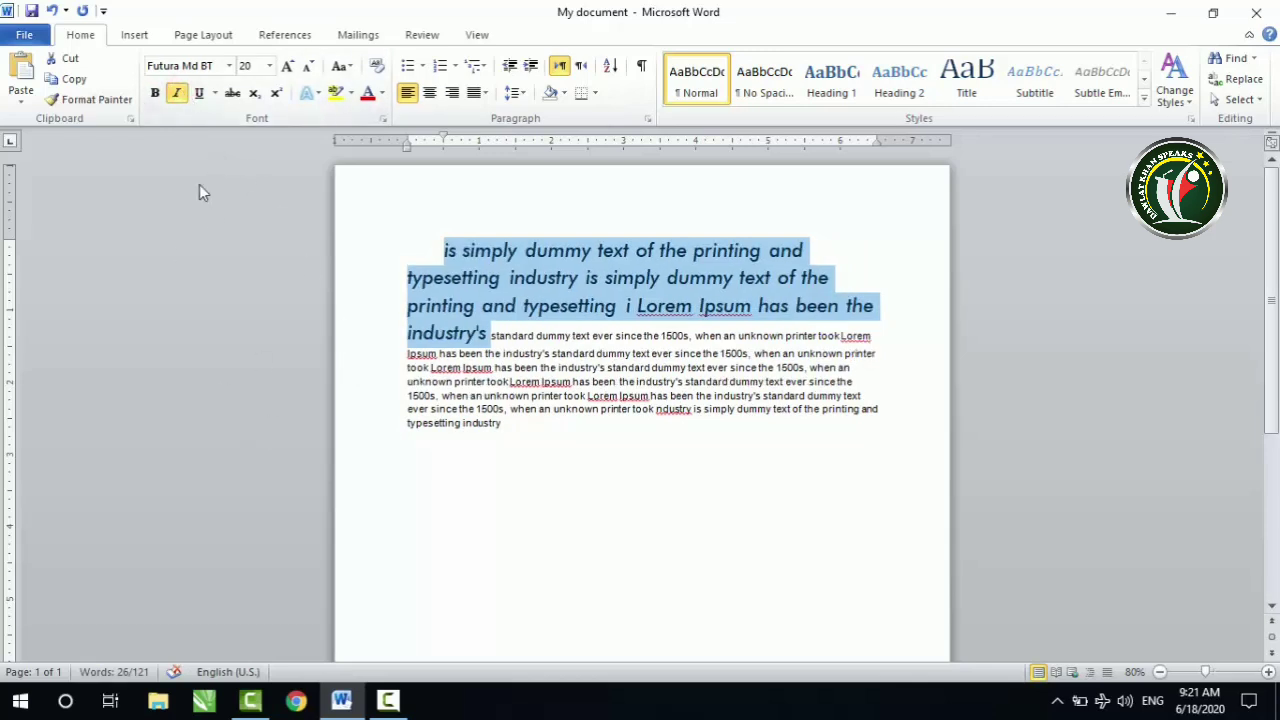
left_click(177, 93)
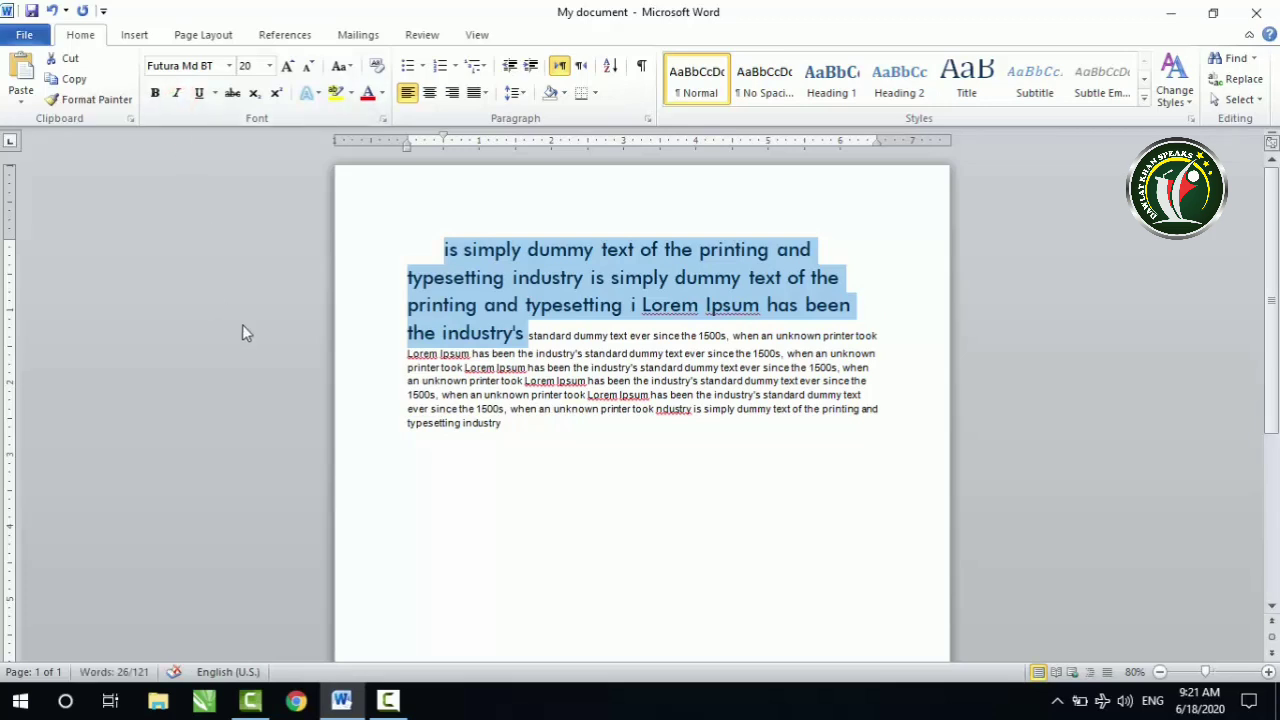
left_click(199, 93)
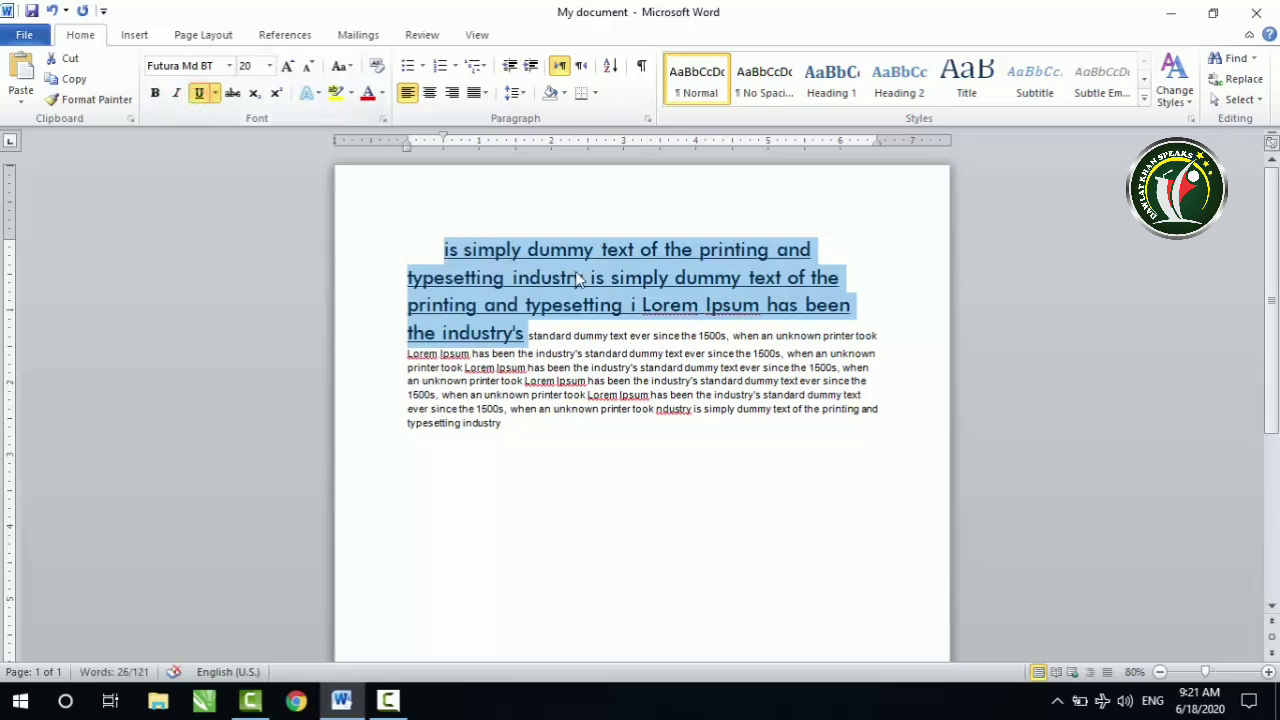
left_click(199, 93)
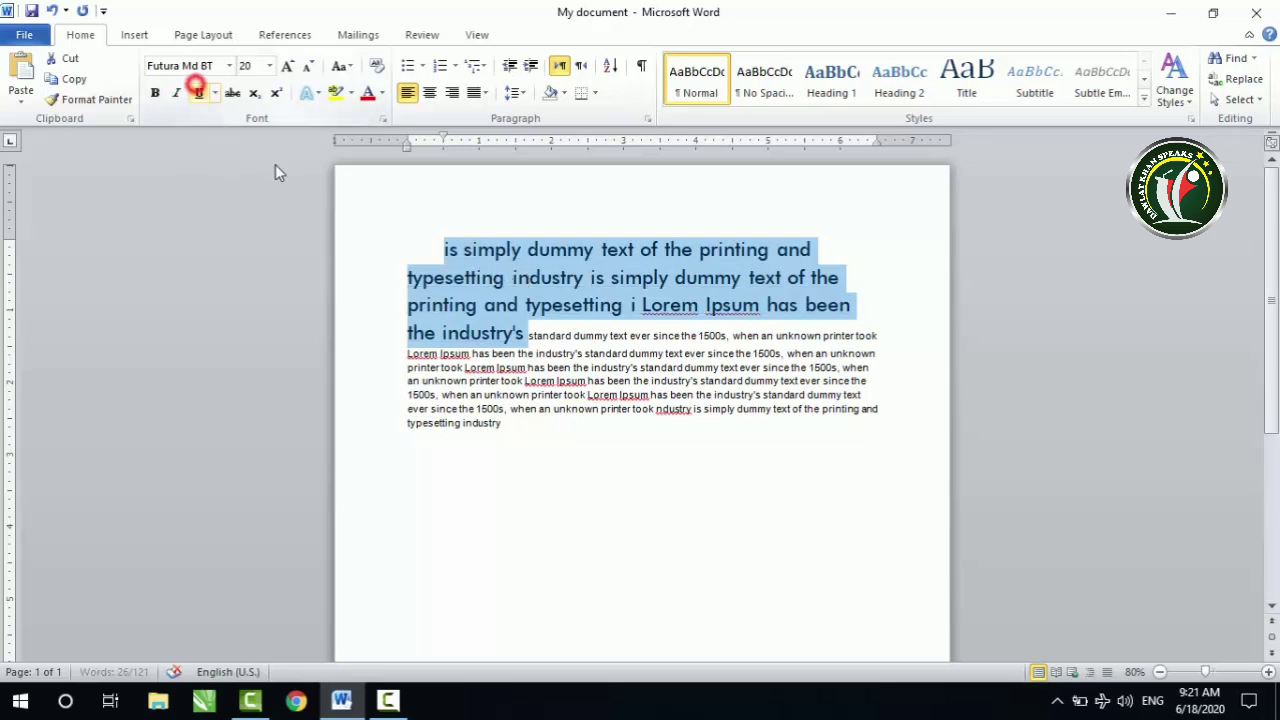
Step: Apply the double wavy underline style to the selected text through the full font settings
left_click(213, 93)
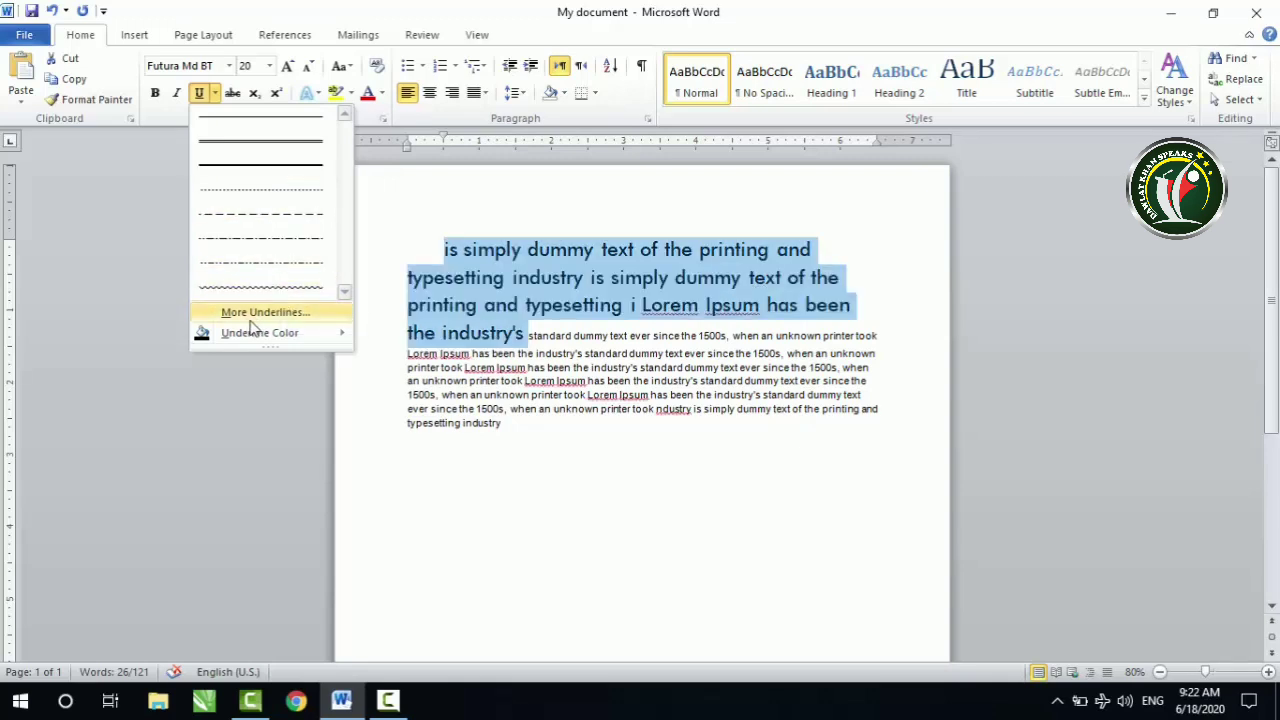
left_click(291, 314)
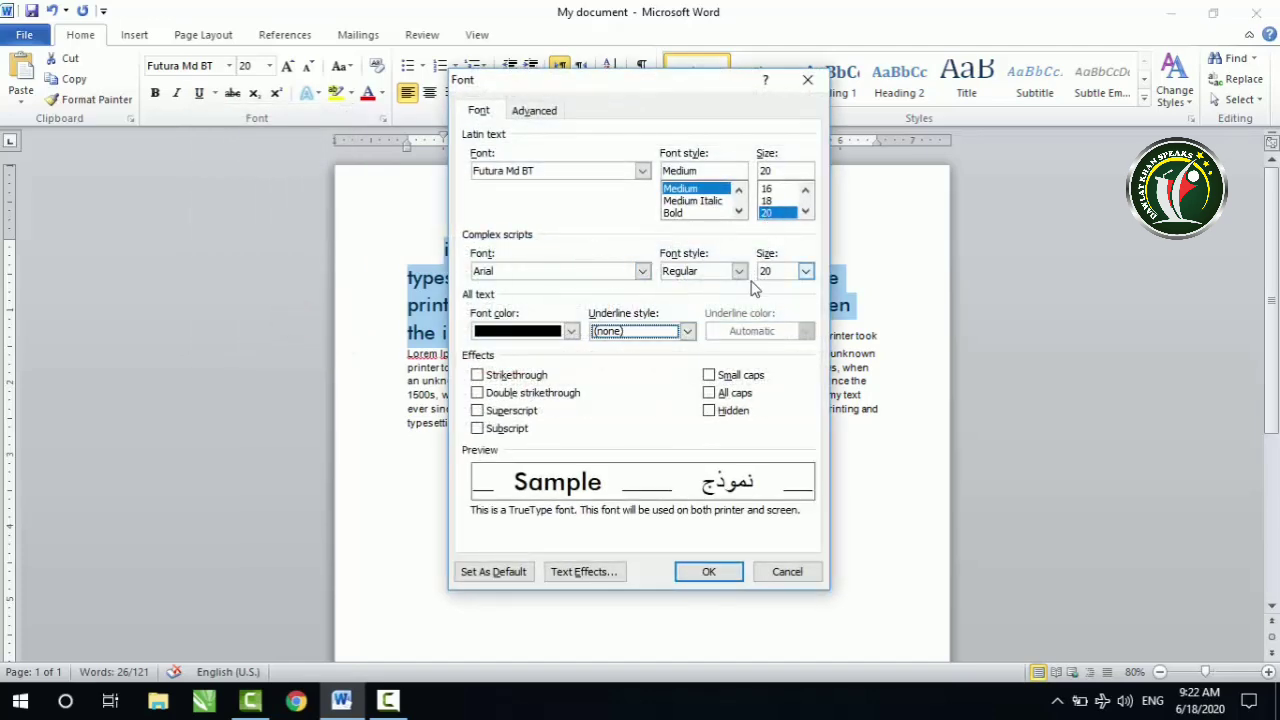
double_click(806, 212)
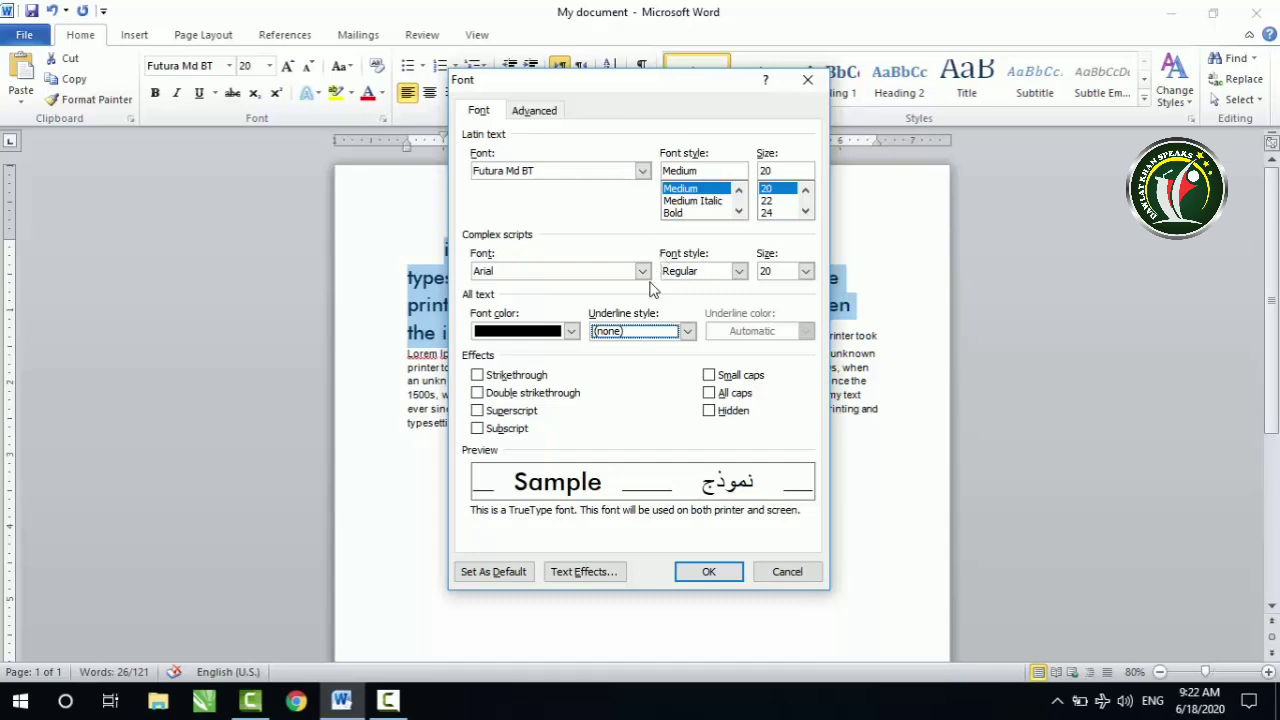
left_click(687, 331)
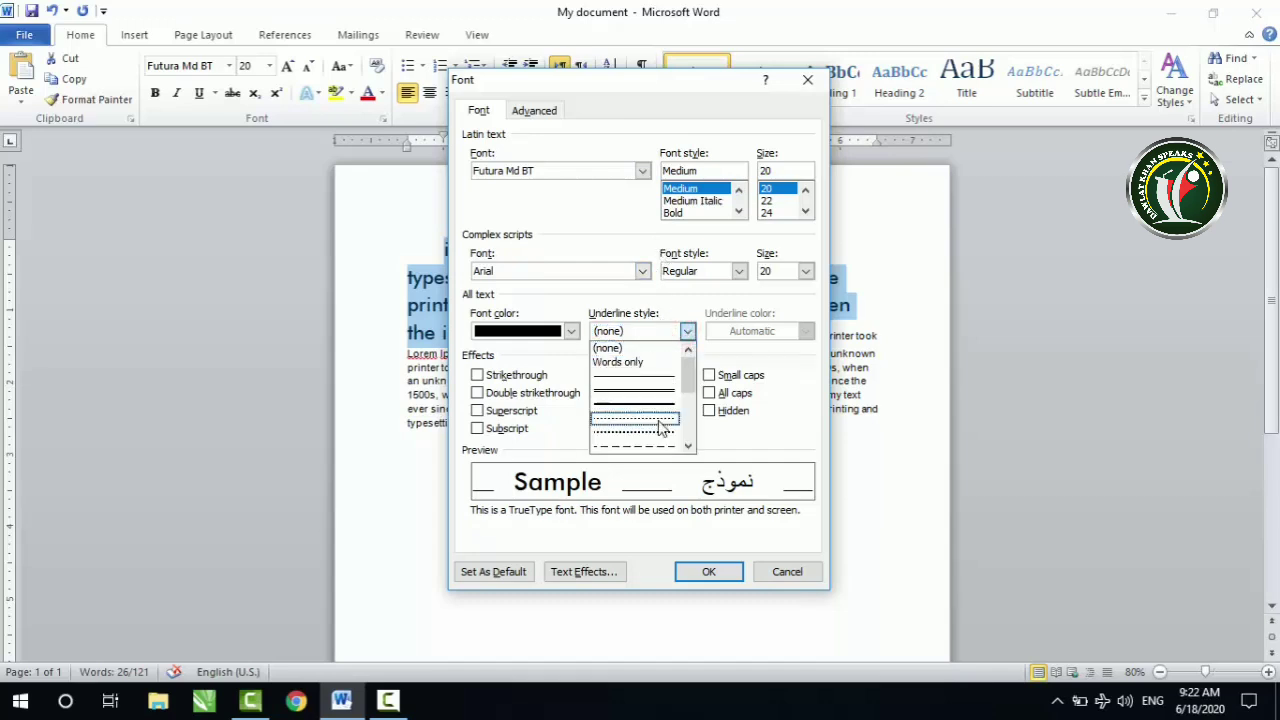
left_click_drag(692, 375, 697, 426)
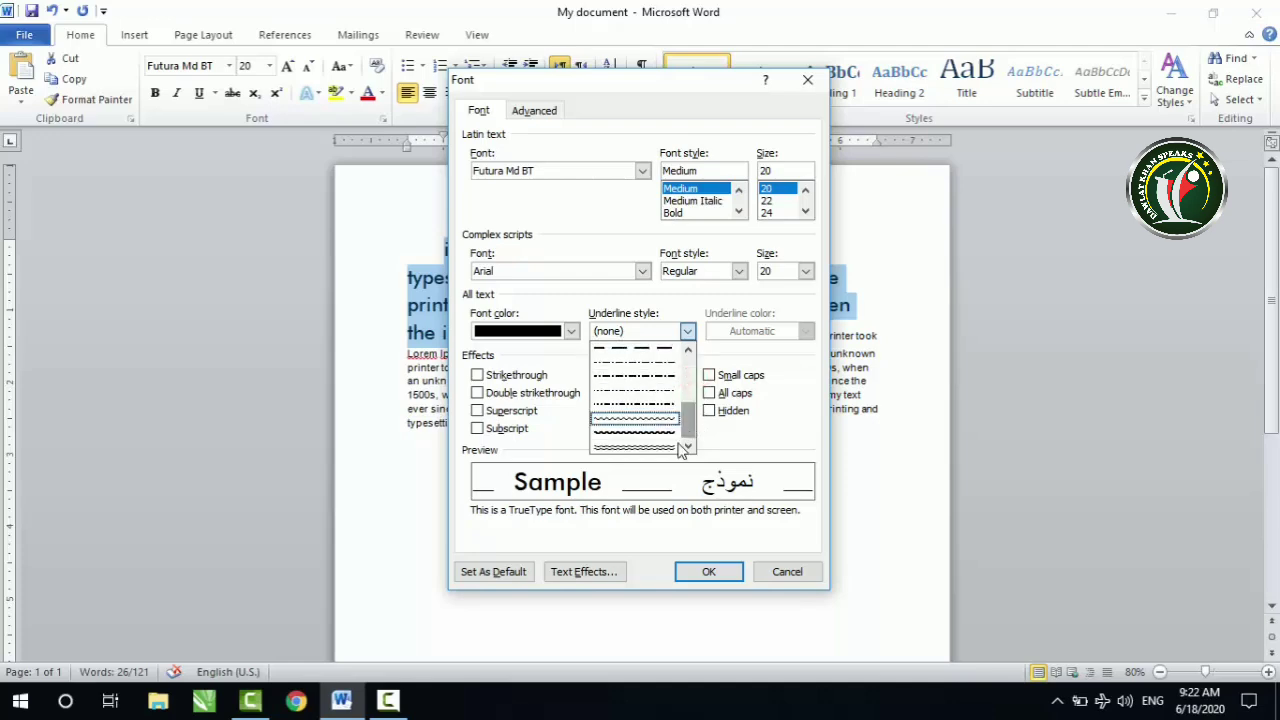
left_click(657, 446)
left_click(712, 570)
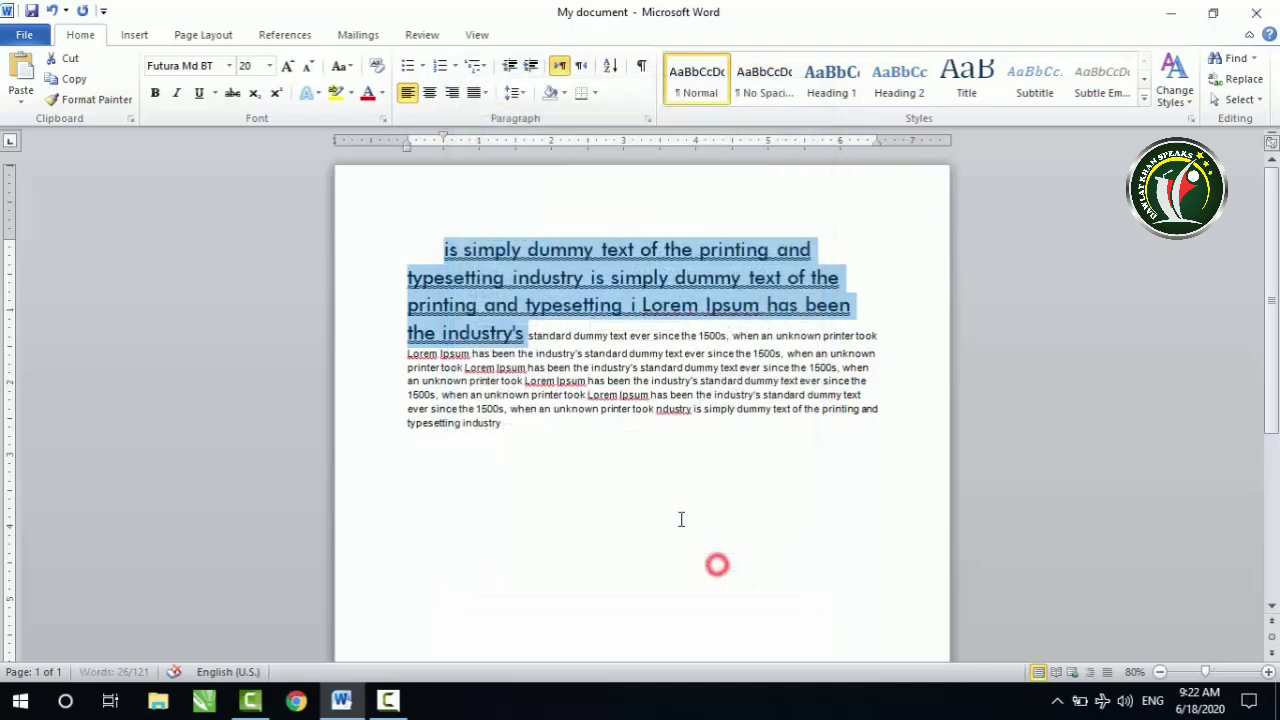
Step: Remove the wavy underline from the selected text and underline it in standard red instead
left_click(200, 93)
left_click(215, 93)
left_click(201, 93)
left_click(215, 93)
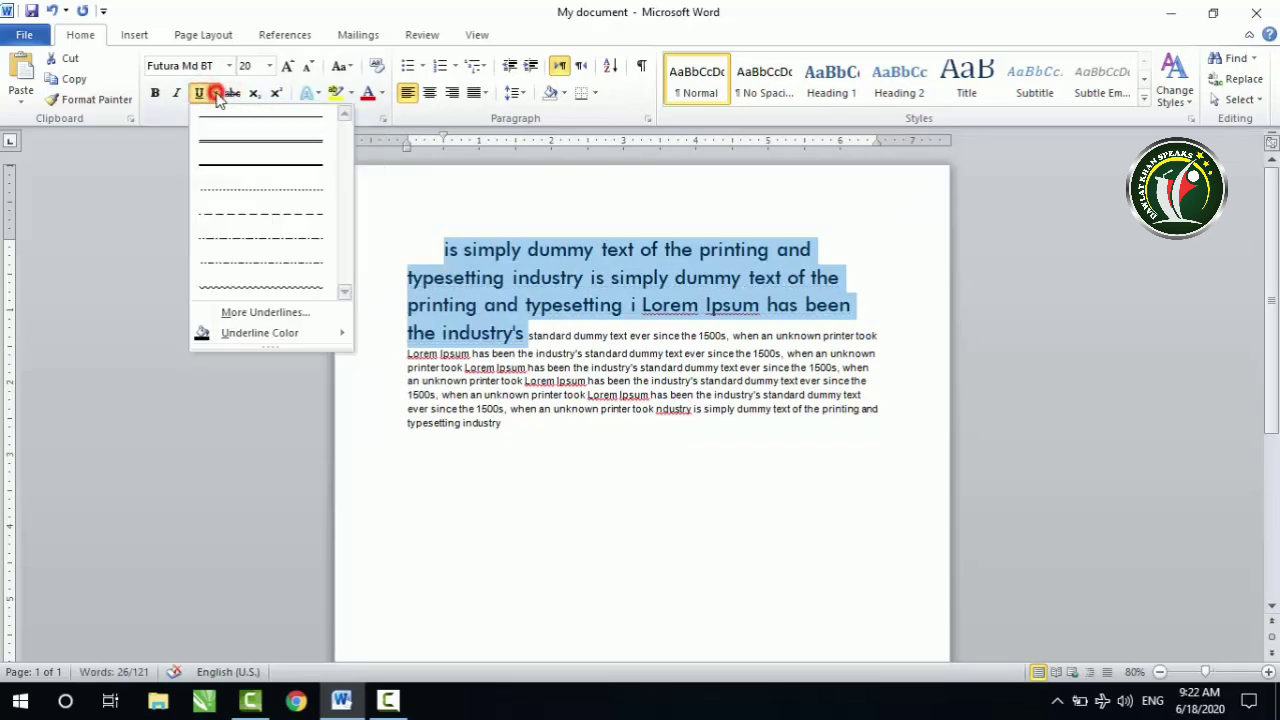
mouse_move(258, 336)
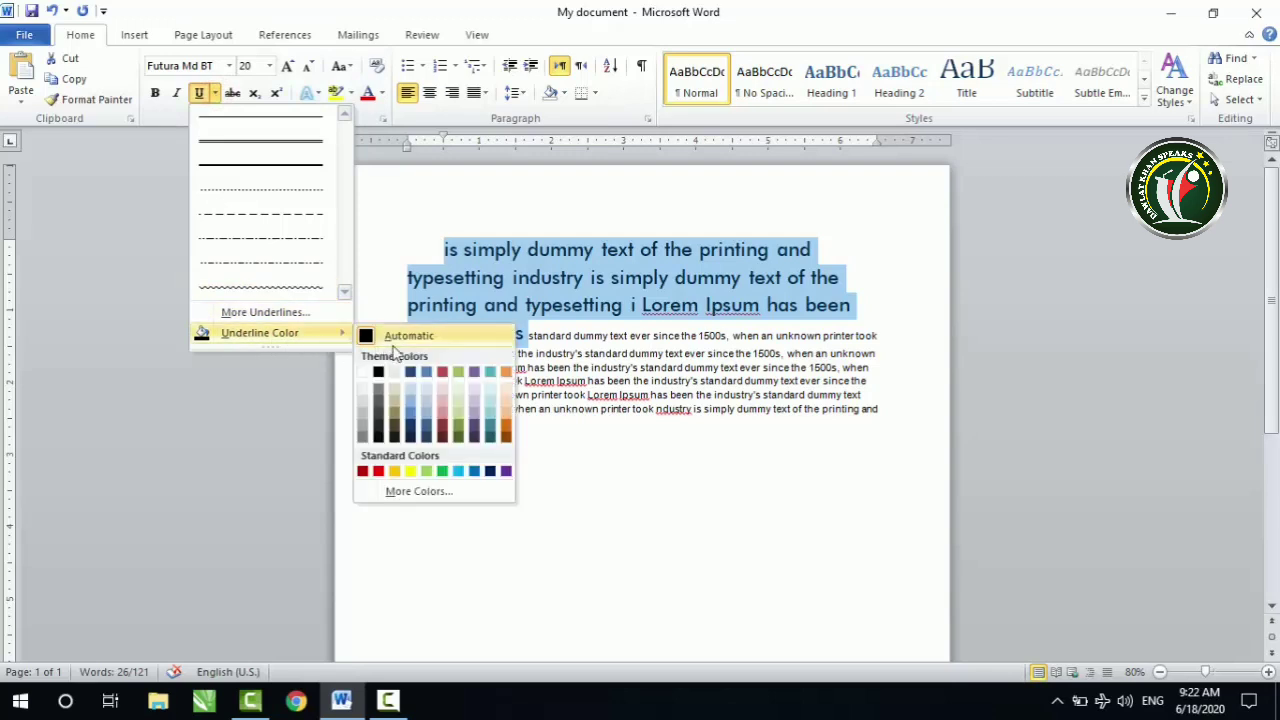
left_click(380, 471)
left_click(540, 336)
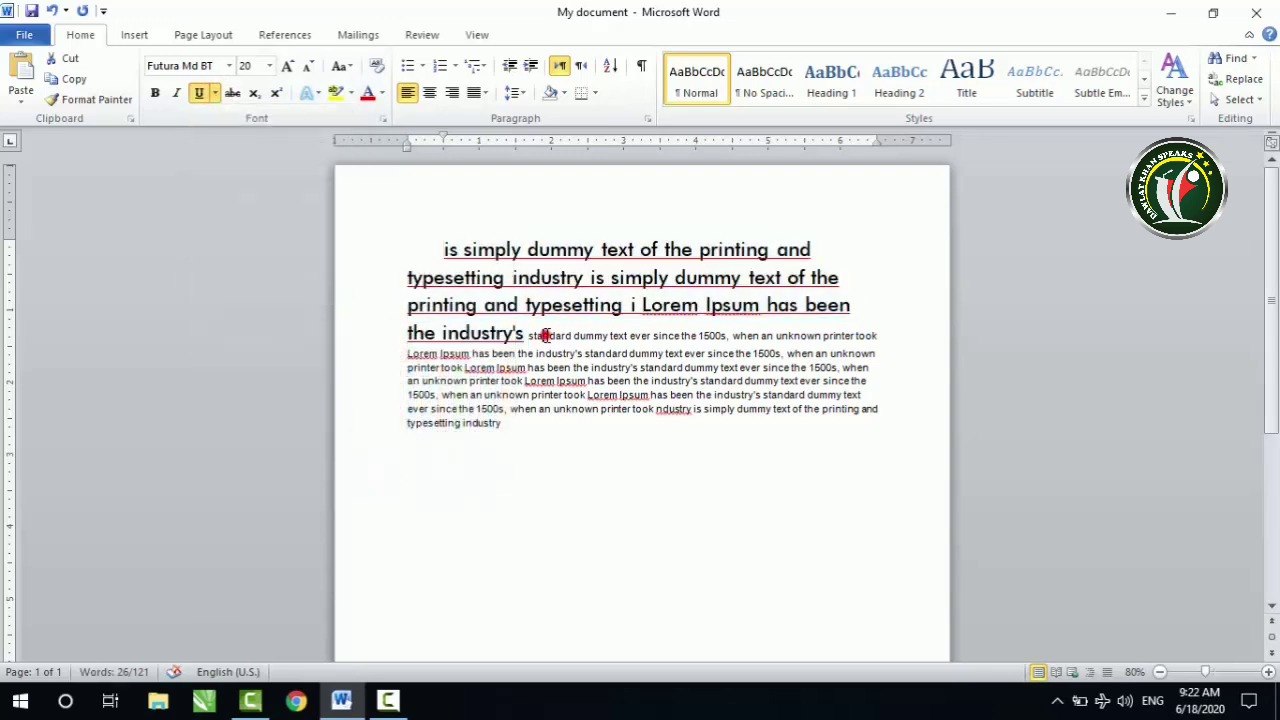
Step: Change the underline color of the large opening text to dark blue, and remove the underline from it
left_click_drag(443, 249, 524, 333)
left_click(215, 93)
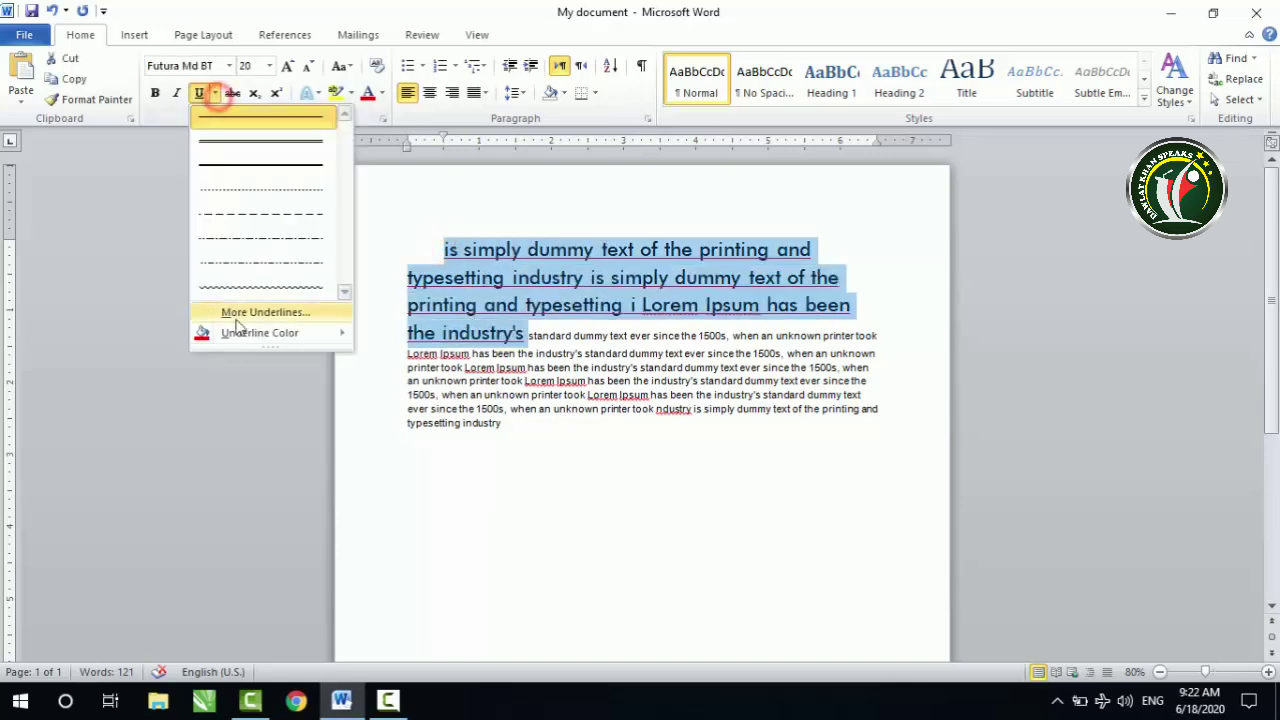
mouse_move(230, 333)
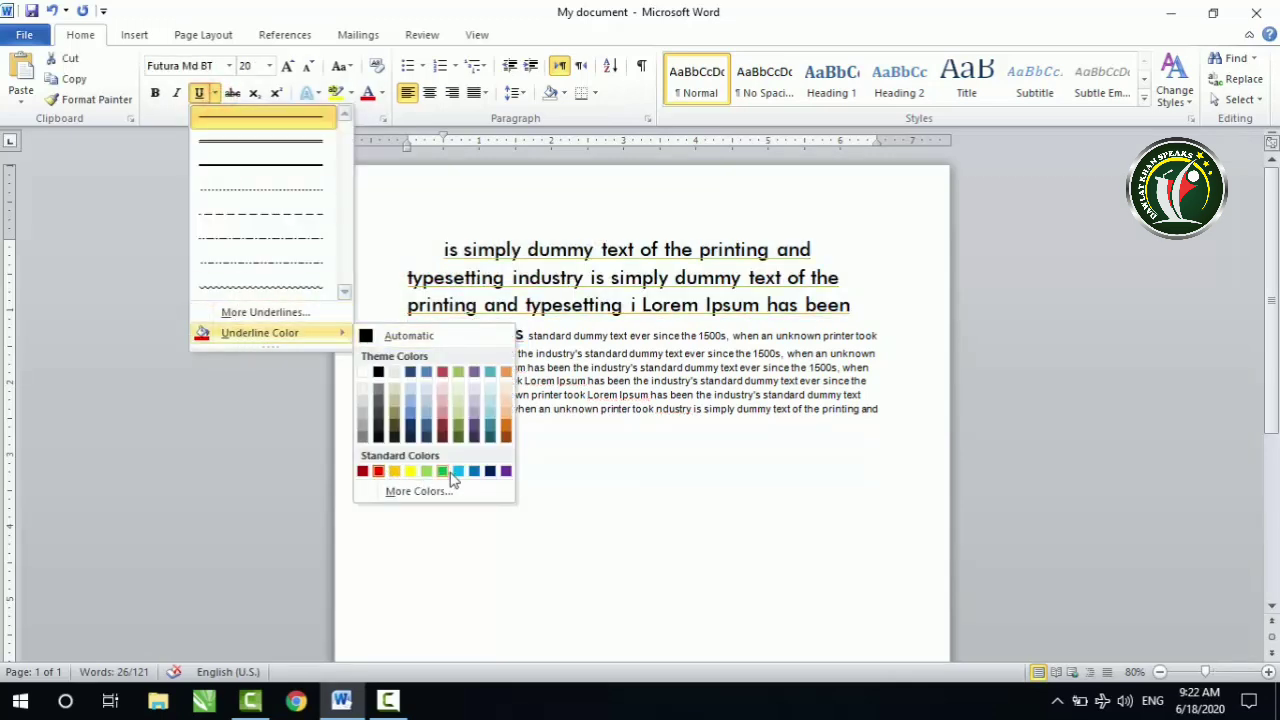
left_click(490, 471)
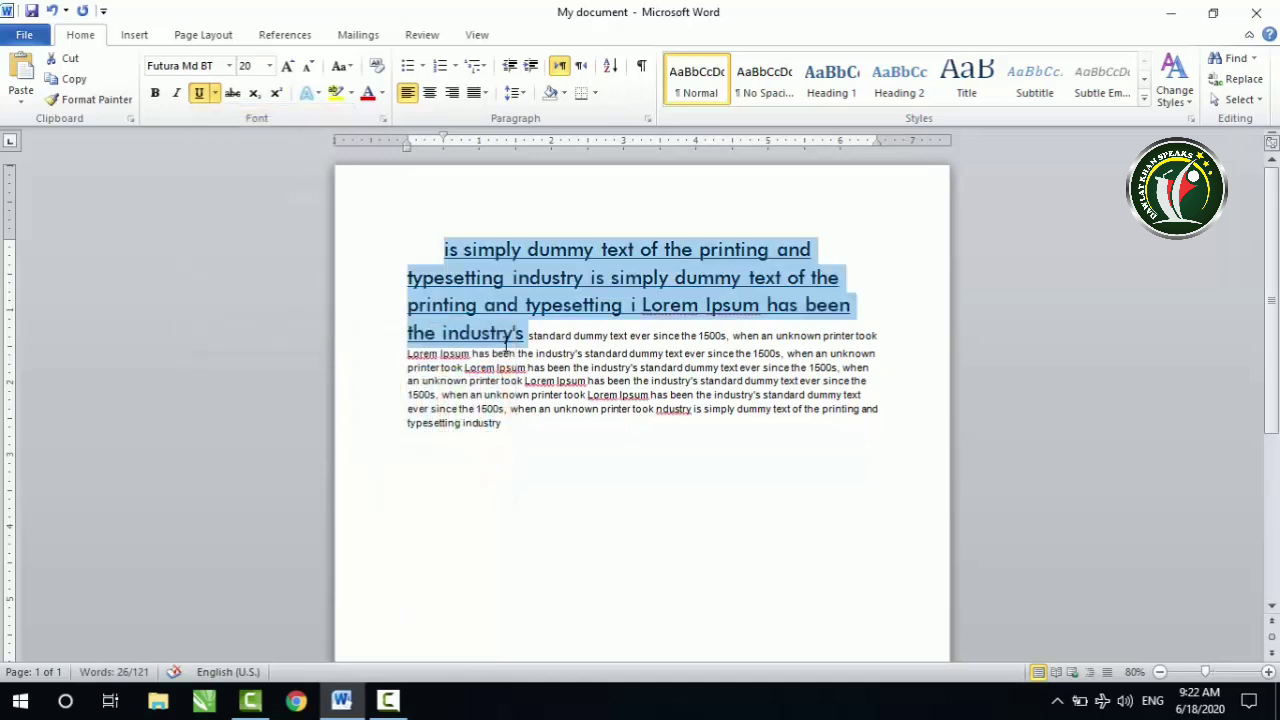
left_click(466, 280)
left_click_drag(433, 238, 526, 338)
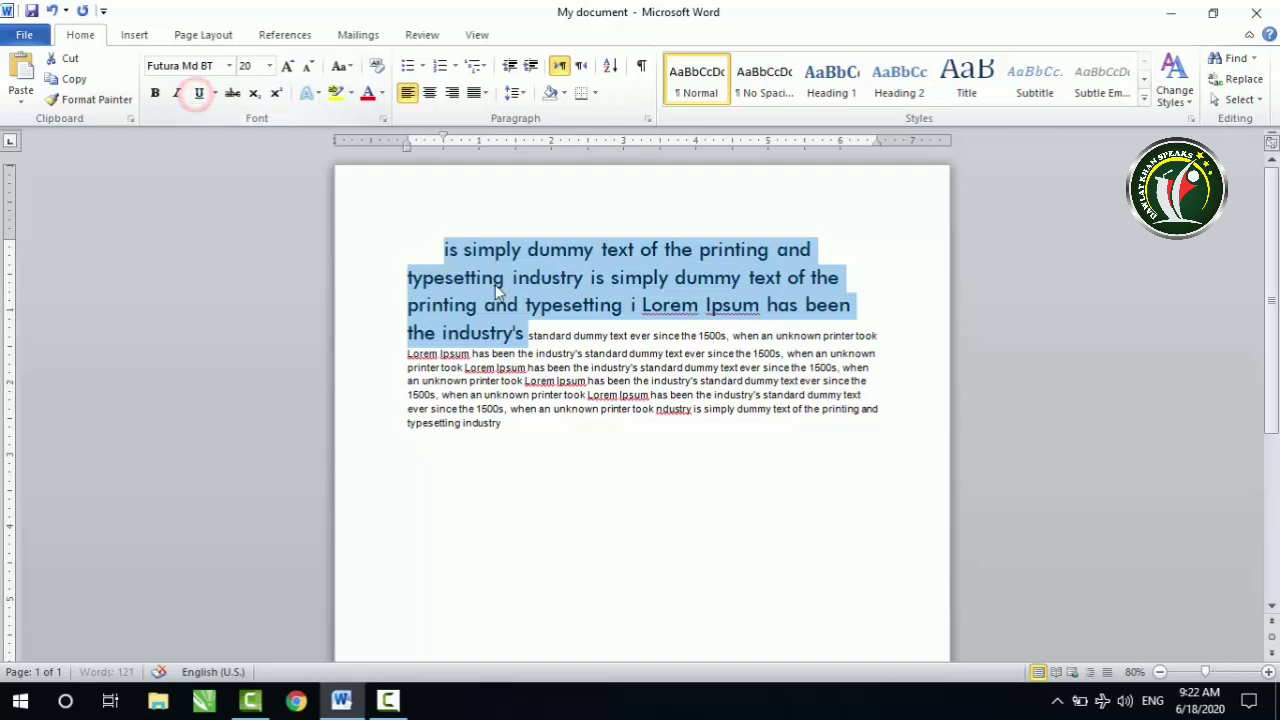
left_click(616, 394)
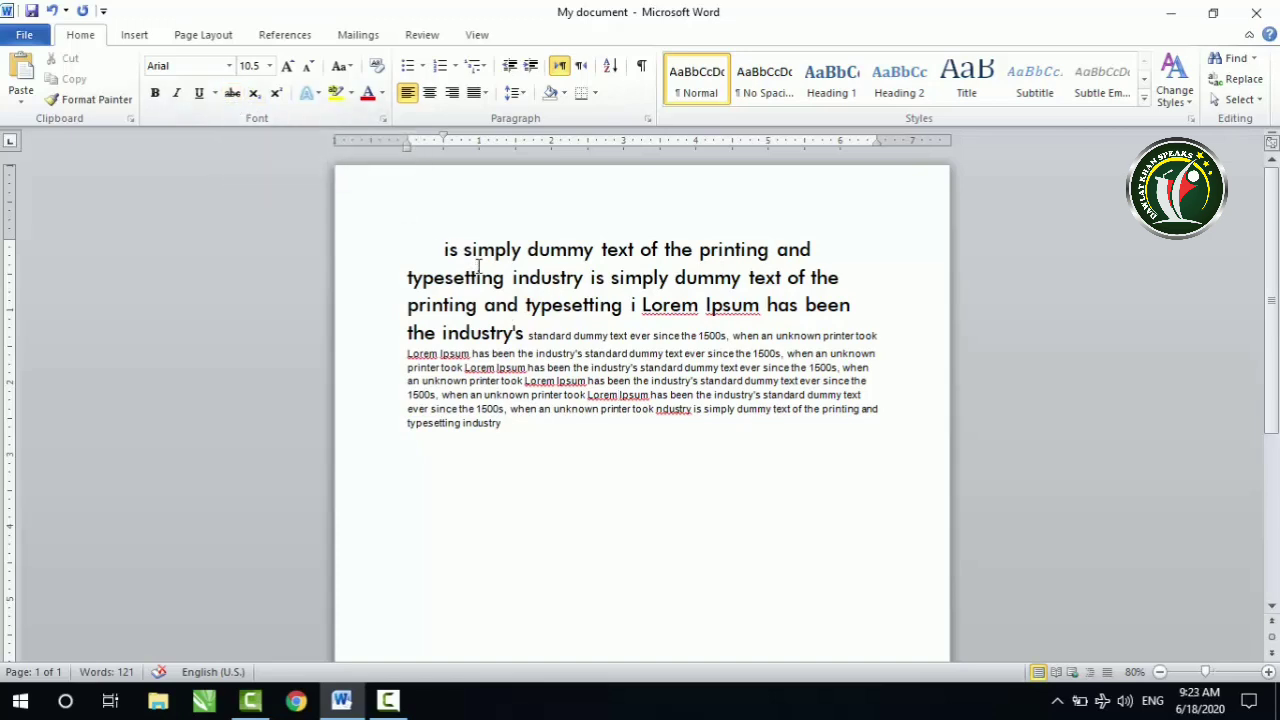
Step: Strike through the words "simply dummy" in the first line of the paragraph
left_click_drag(464, 250, 587, 258)
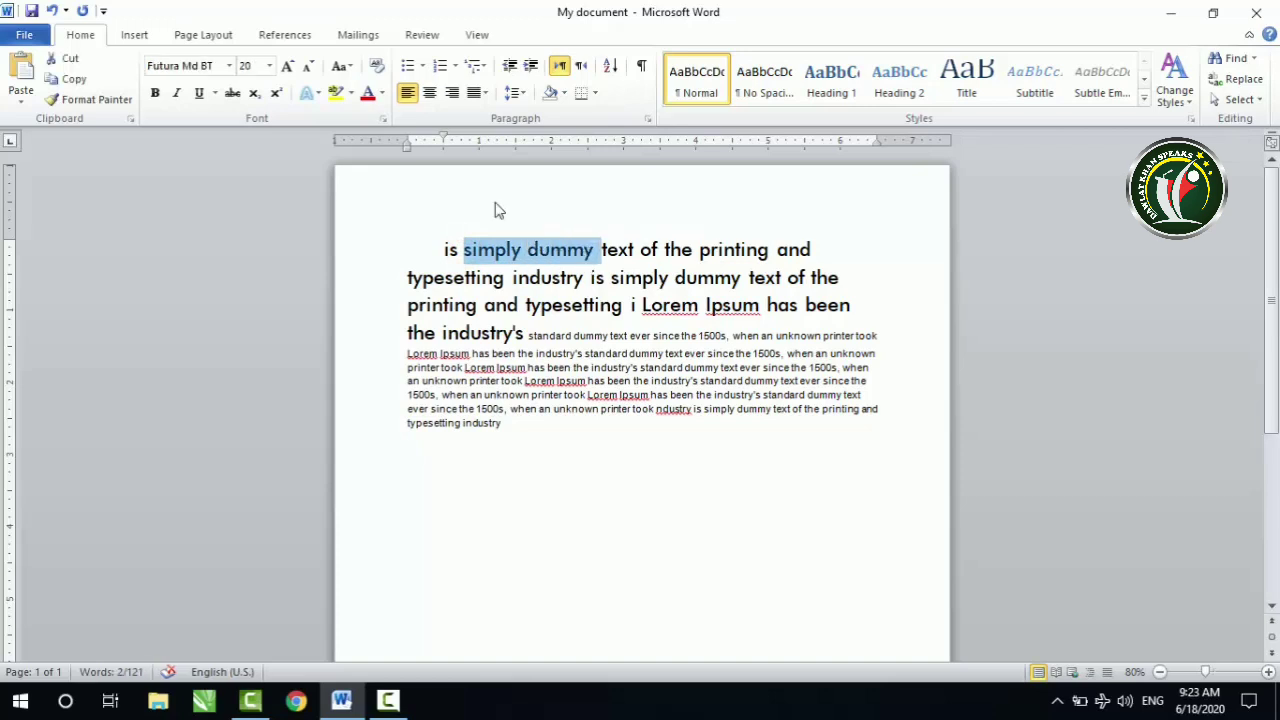
left_click(234, 94)
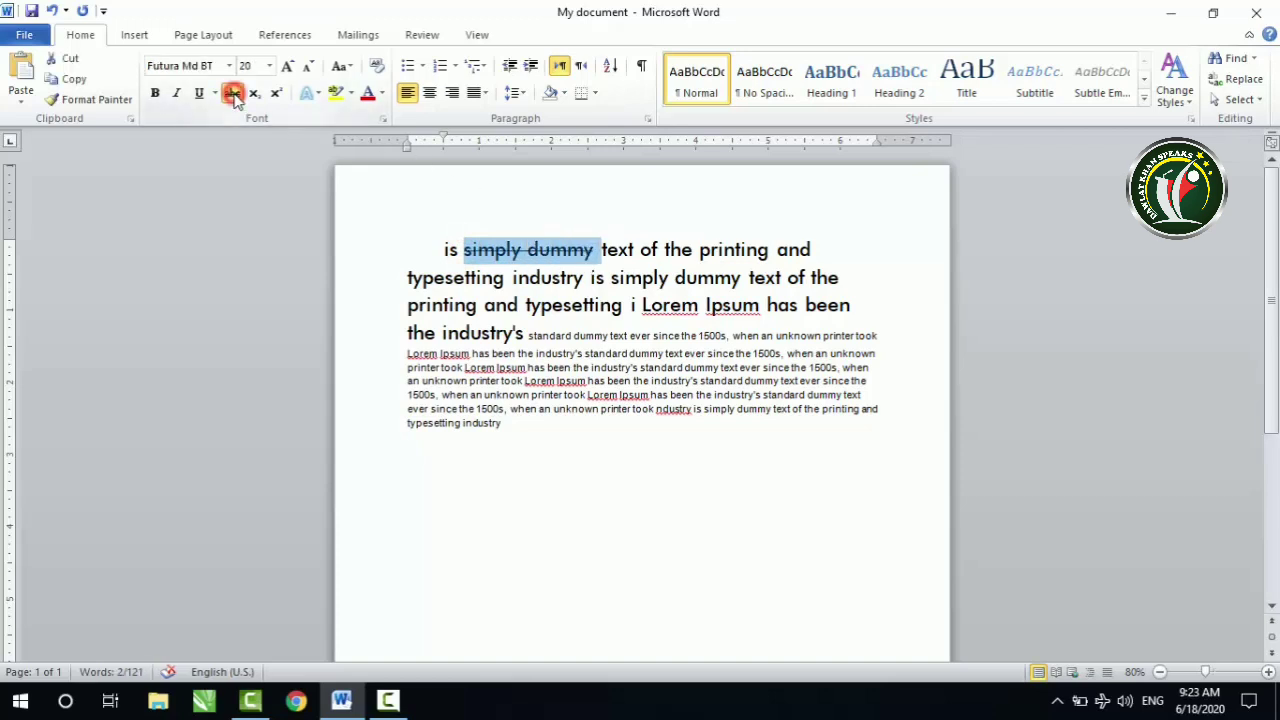
left_click(541, 278)
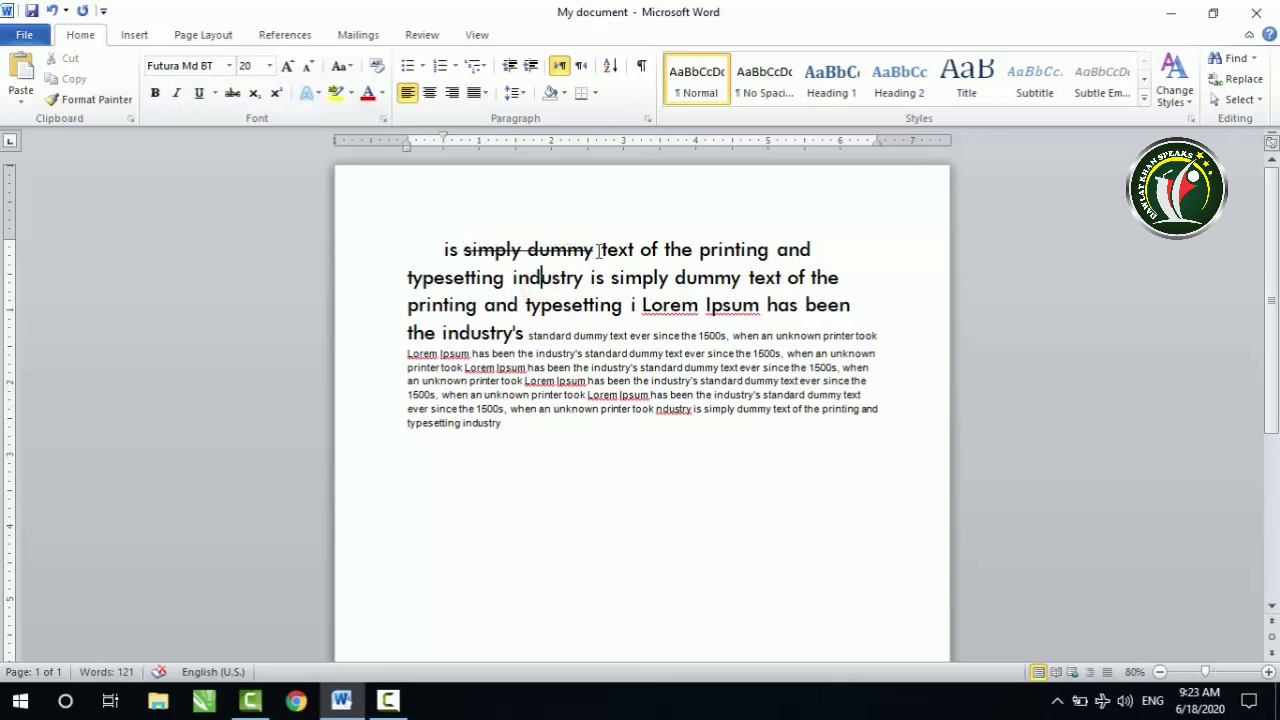
Step: Add a new line below the paragraph reading "Rs. 70 50"
left_click(532, 462)
type("love")
key("BackSpace")
key("BackSpace")
key("BackSpace")
key("BackSpace")
type("Rs.")
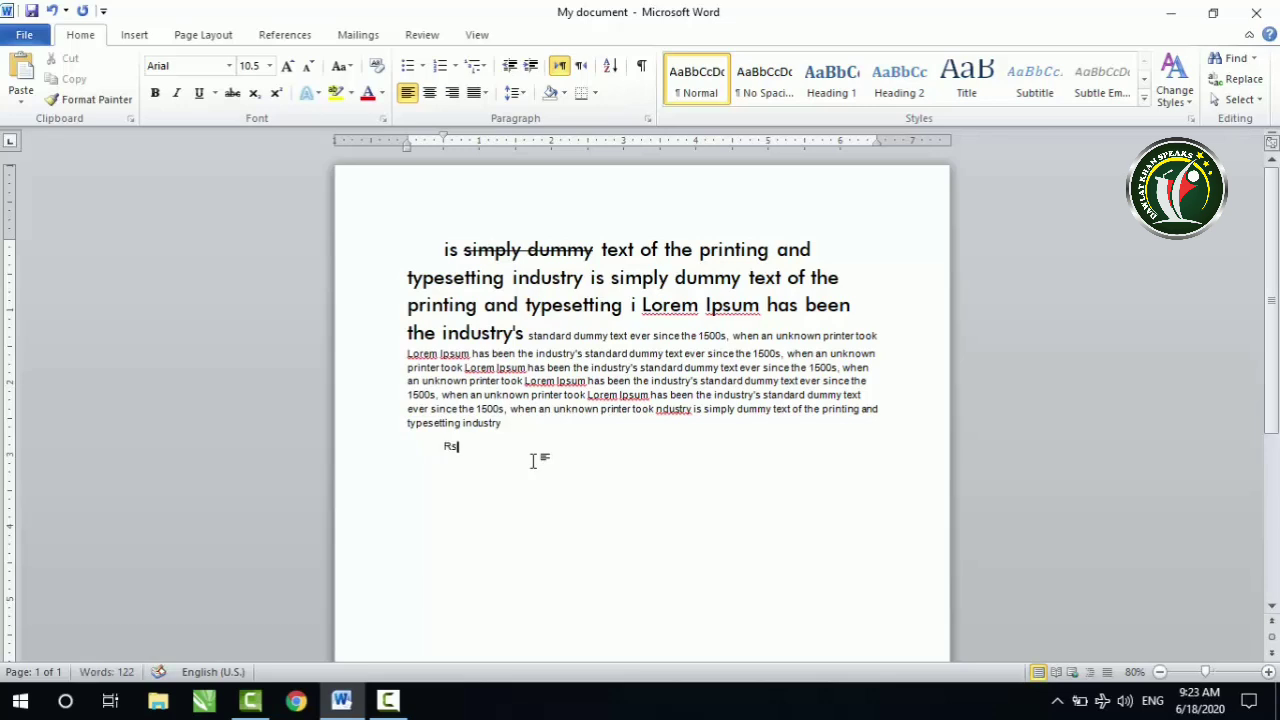
type(" 70 50")
Step: Strike through the 70 in the price line, leaving the 50 plain
left_click_drag(463, 446, 474, 448)
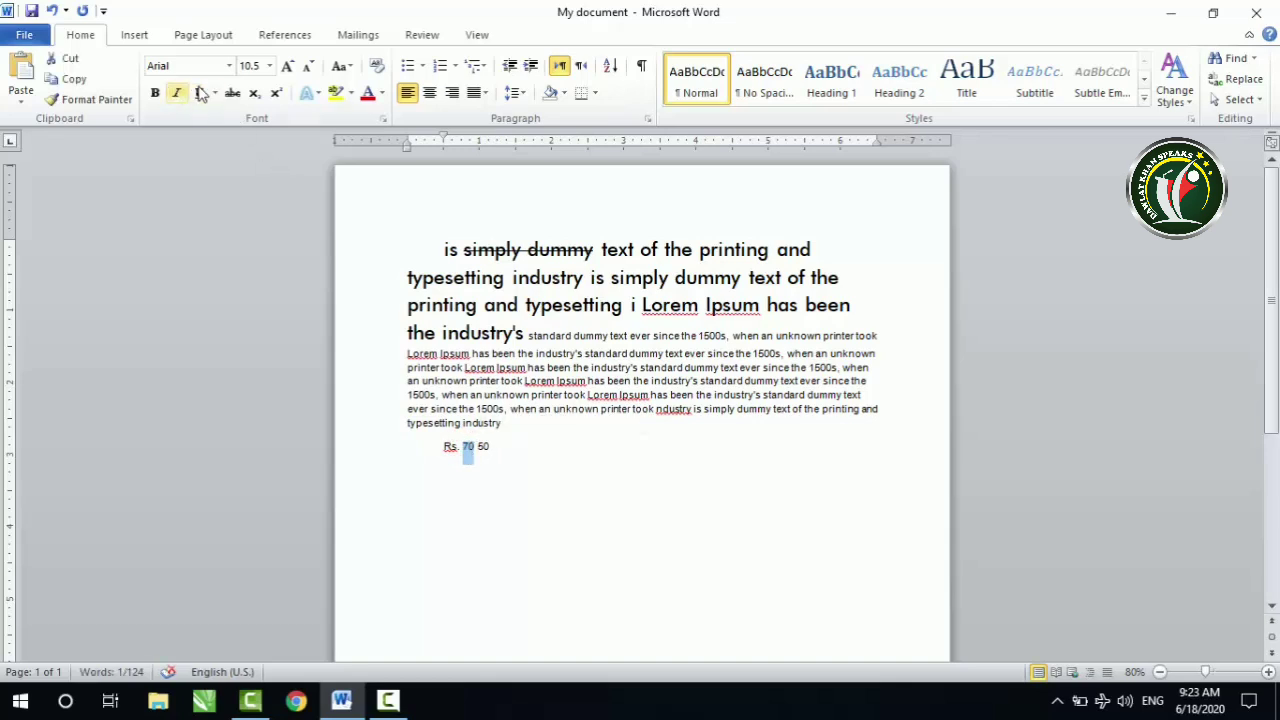
left_click(232, 92)
left_click(577, 432)
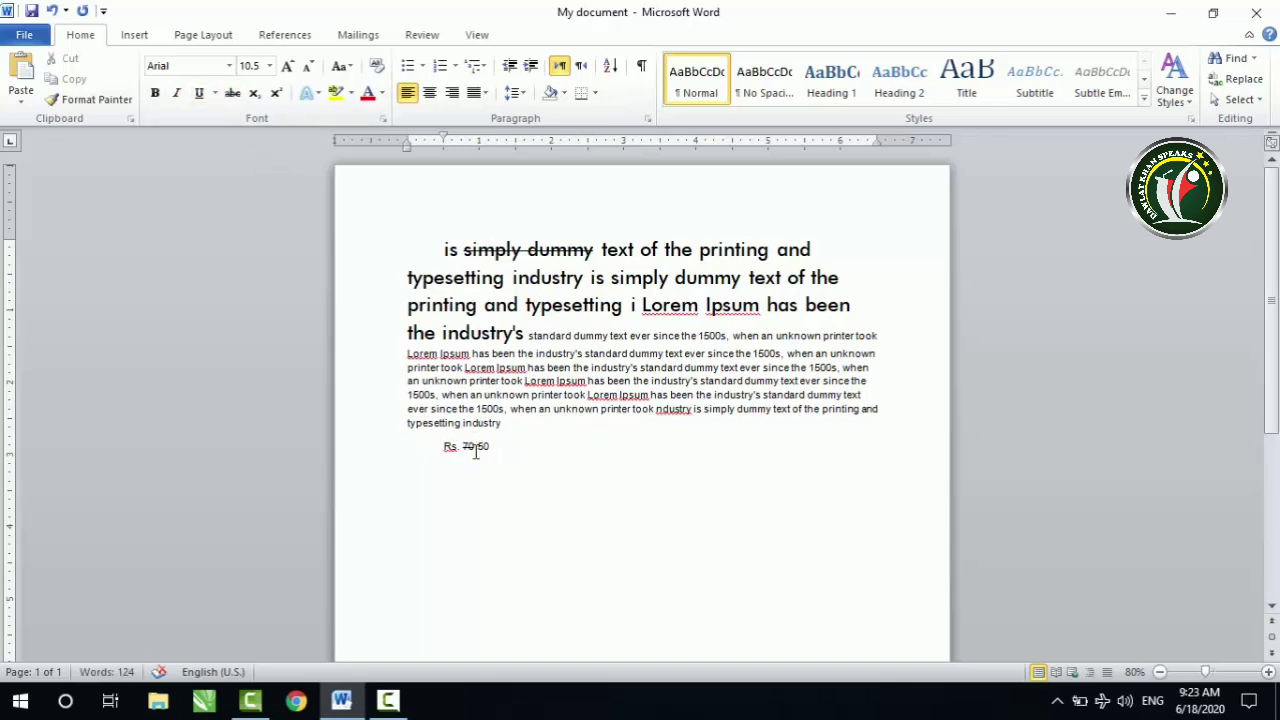
left_click_drag(497, 447, 481, 450)
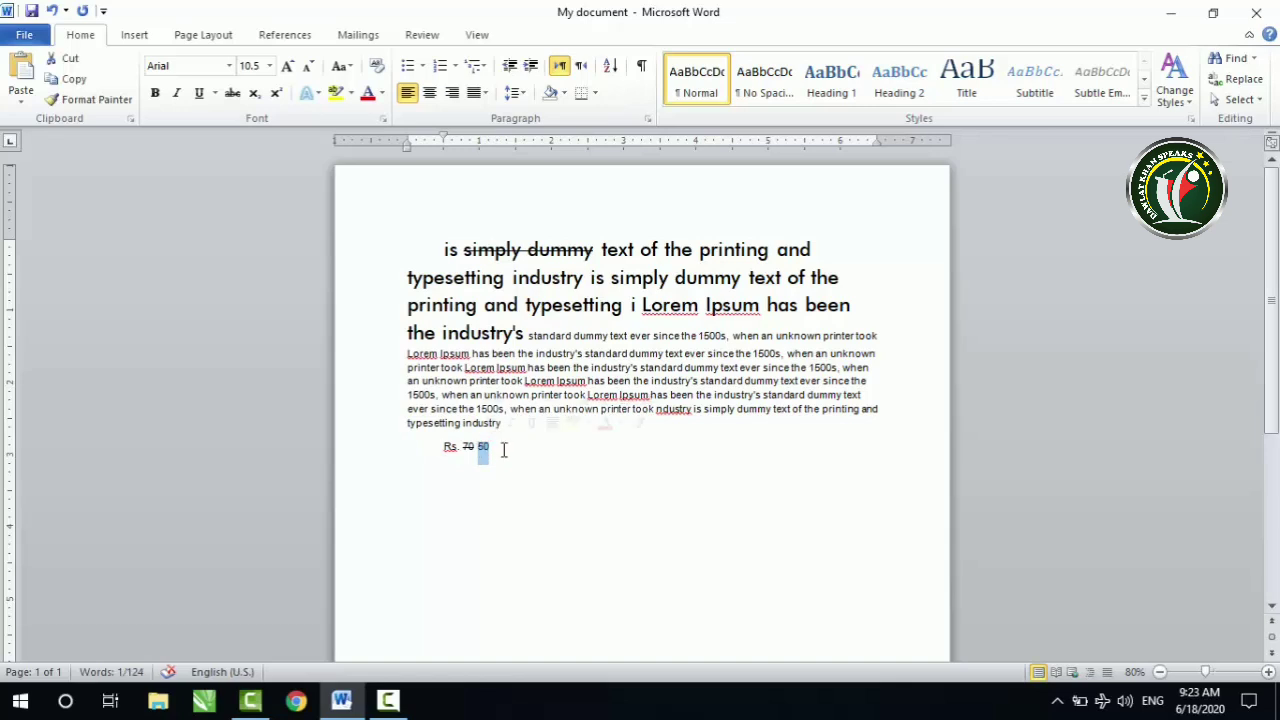
left_click(572, 385)
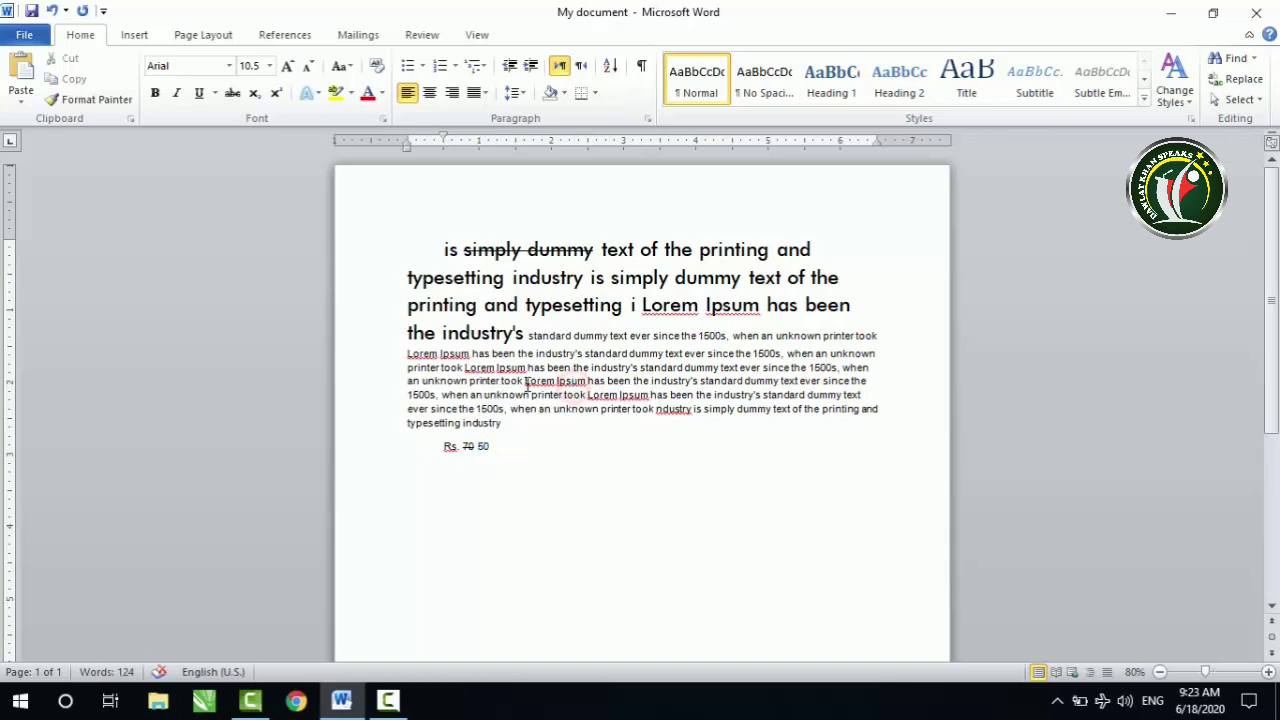
Step: Strike through the word "industry" in the paragraph's second line, and minimize the document window
left_click_drag(524, 383, 556, 385)
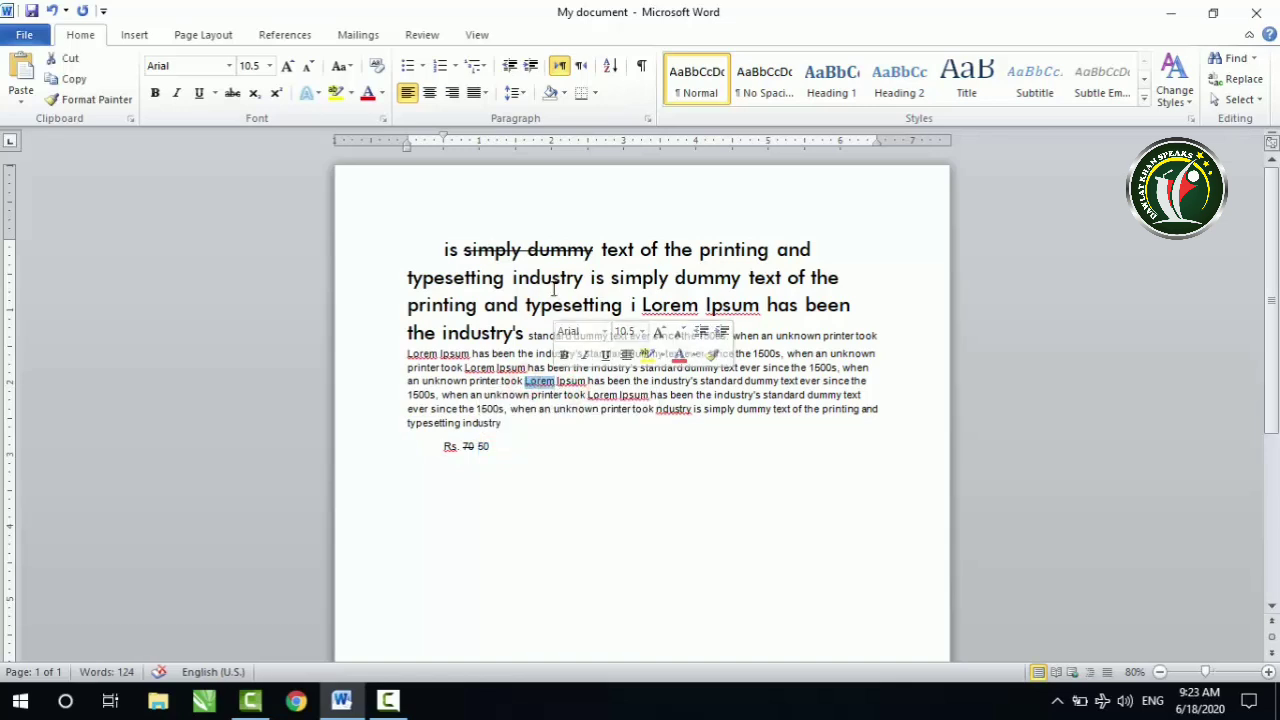
left_click_drag(511, 278, 584, 280)
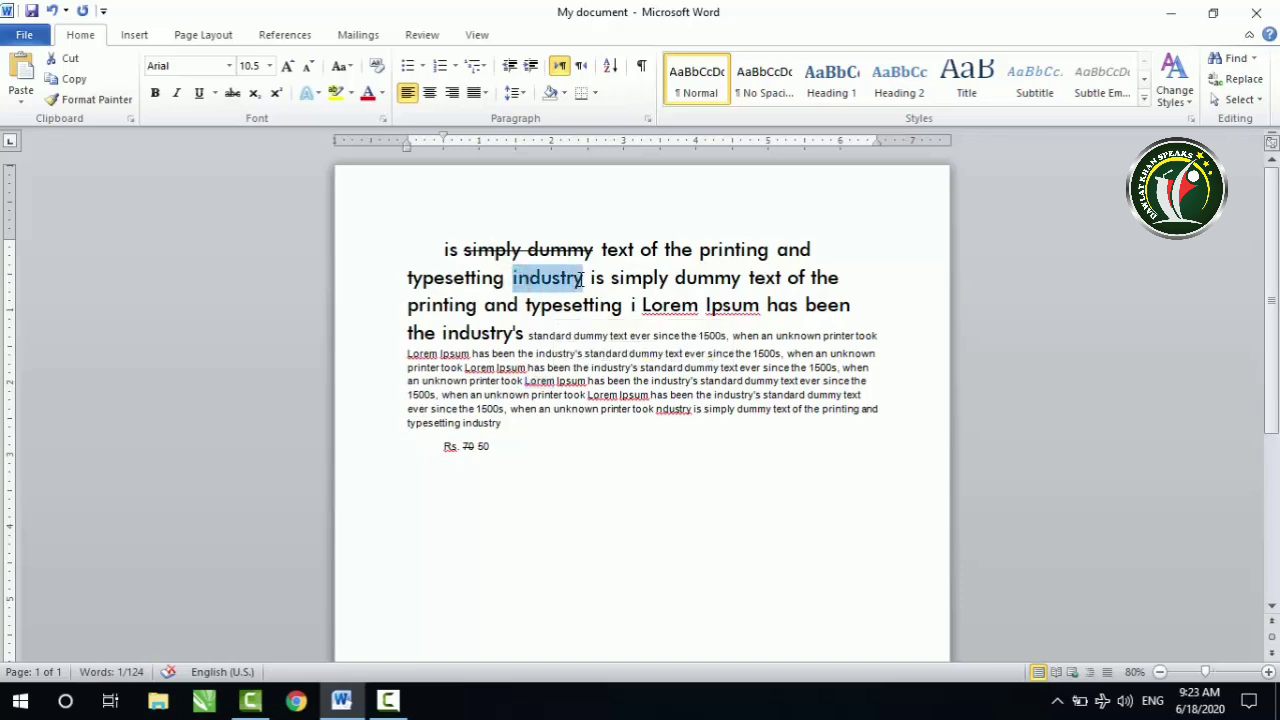
left_click(232, 93)
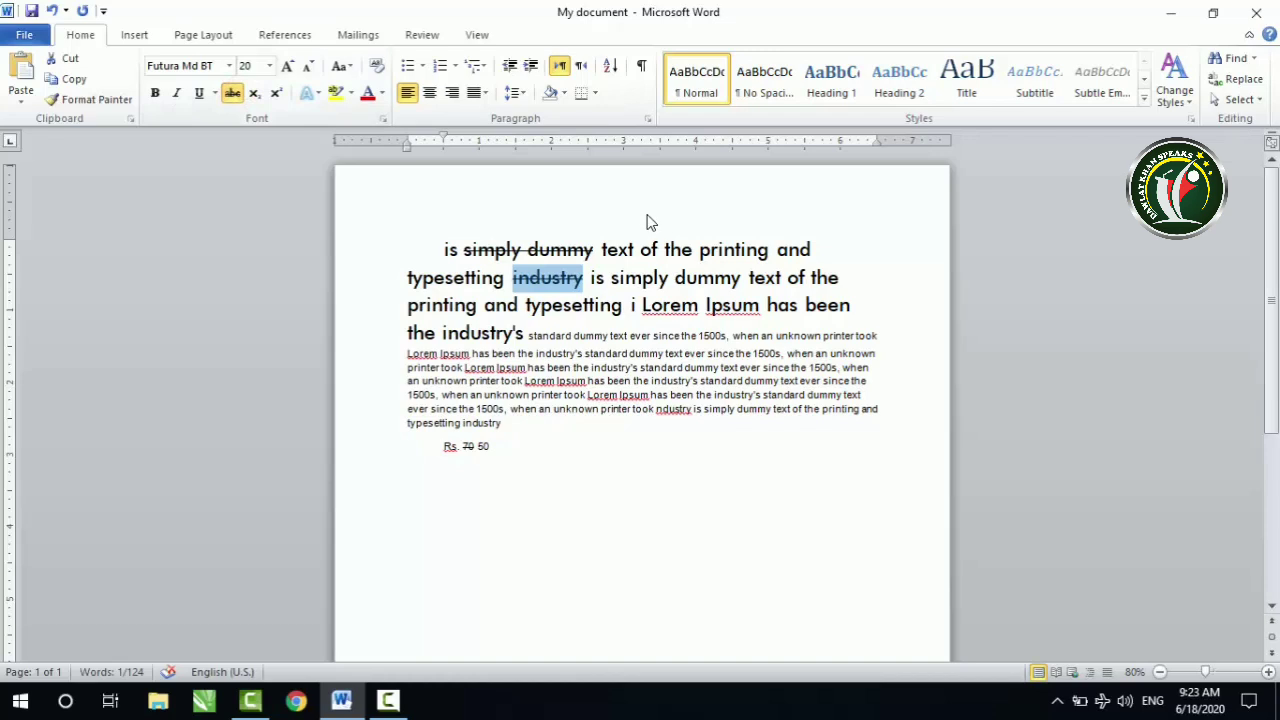
left_click(526, 463)
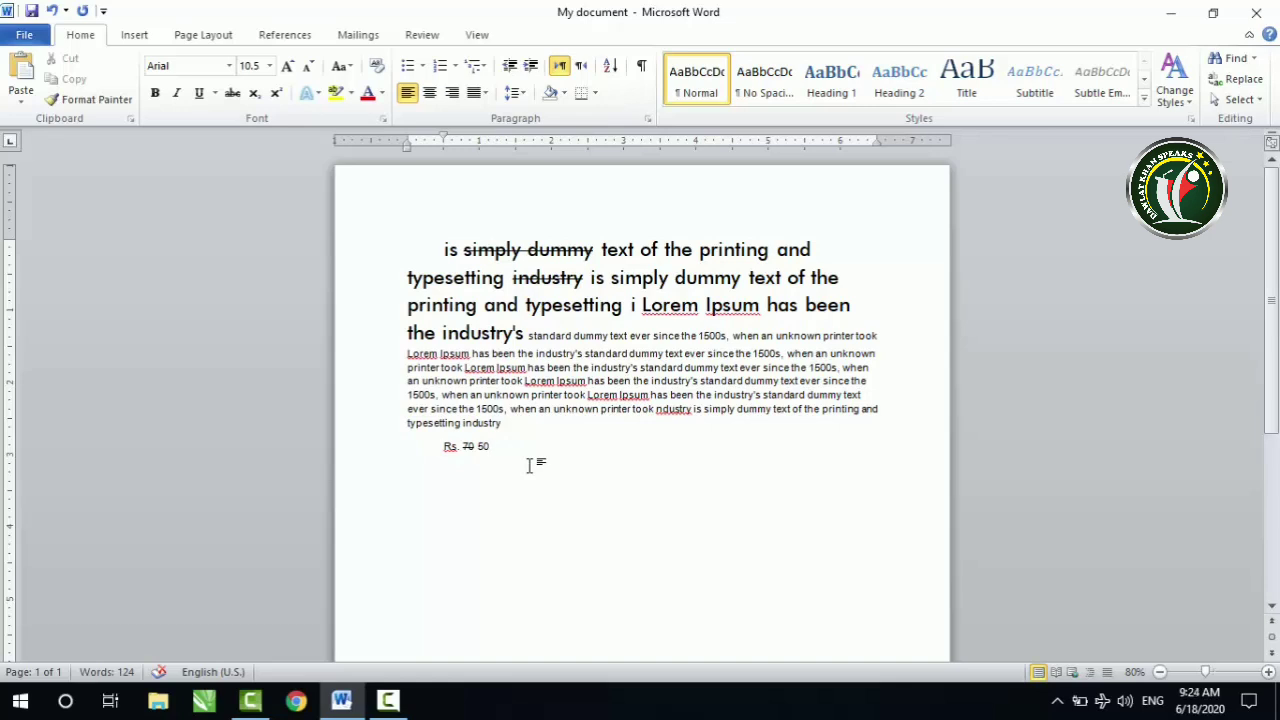
left_click(1182, 16)
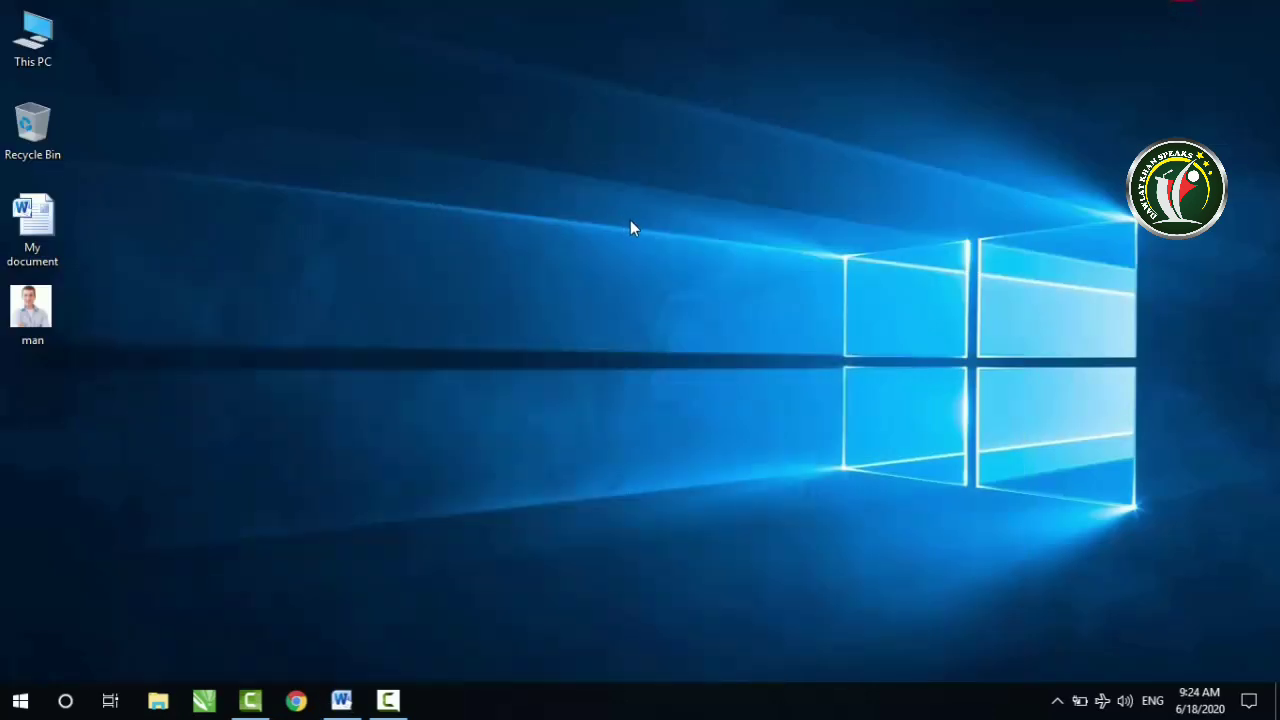